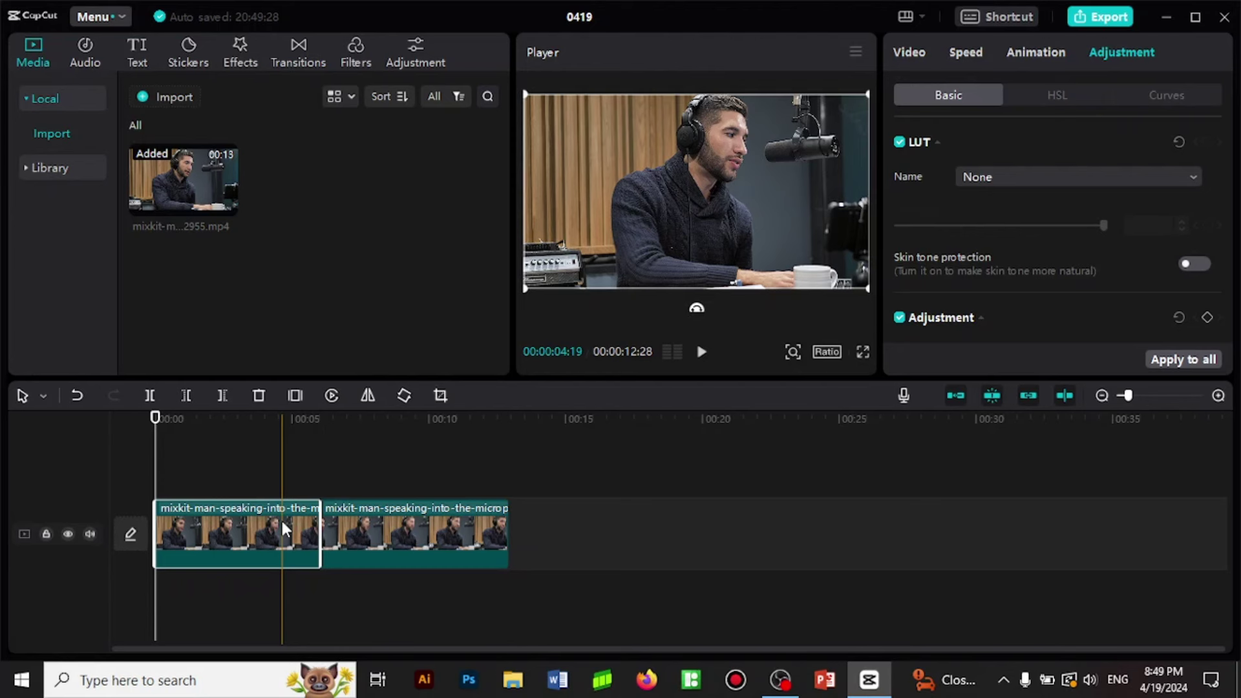
- Deselect the clip on the timeline so project 0419's Details panel is shown
{"action": "left_click", "coordinate": [230, 468]}
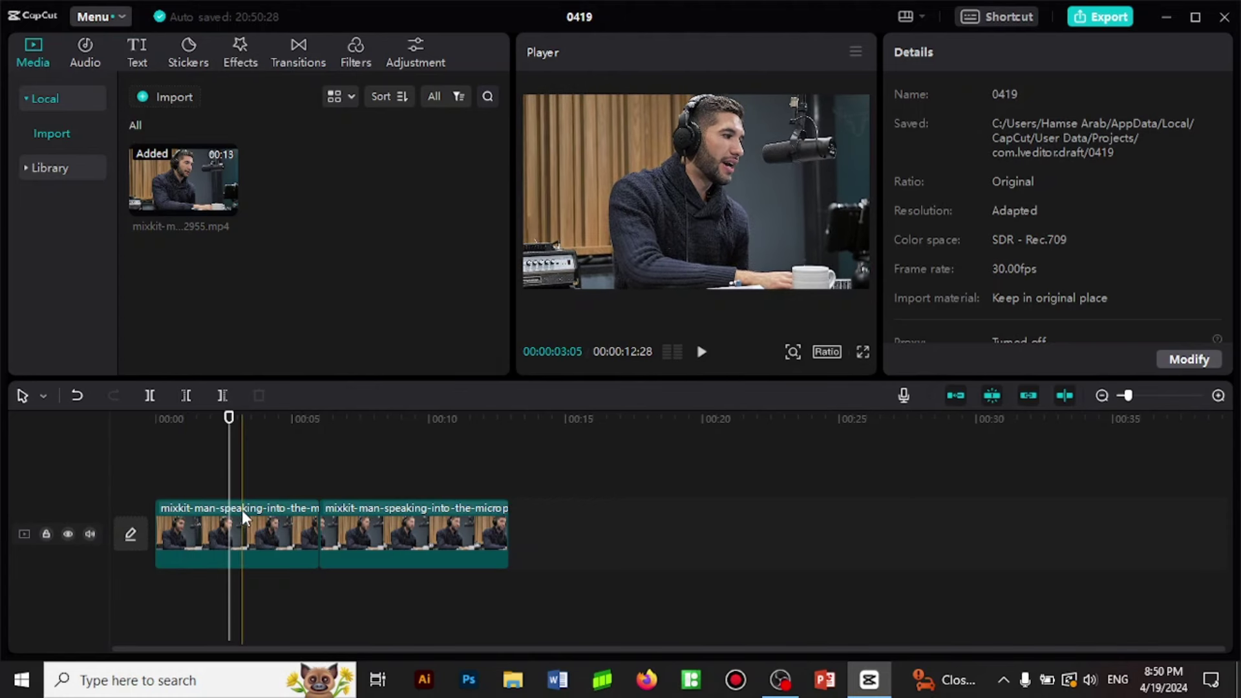
- Select the first podcast clip to show its colour Adjustment settings
{"action": "left_click", "coordinate": [192, 524]}
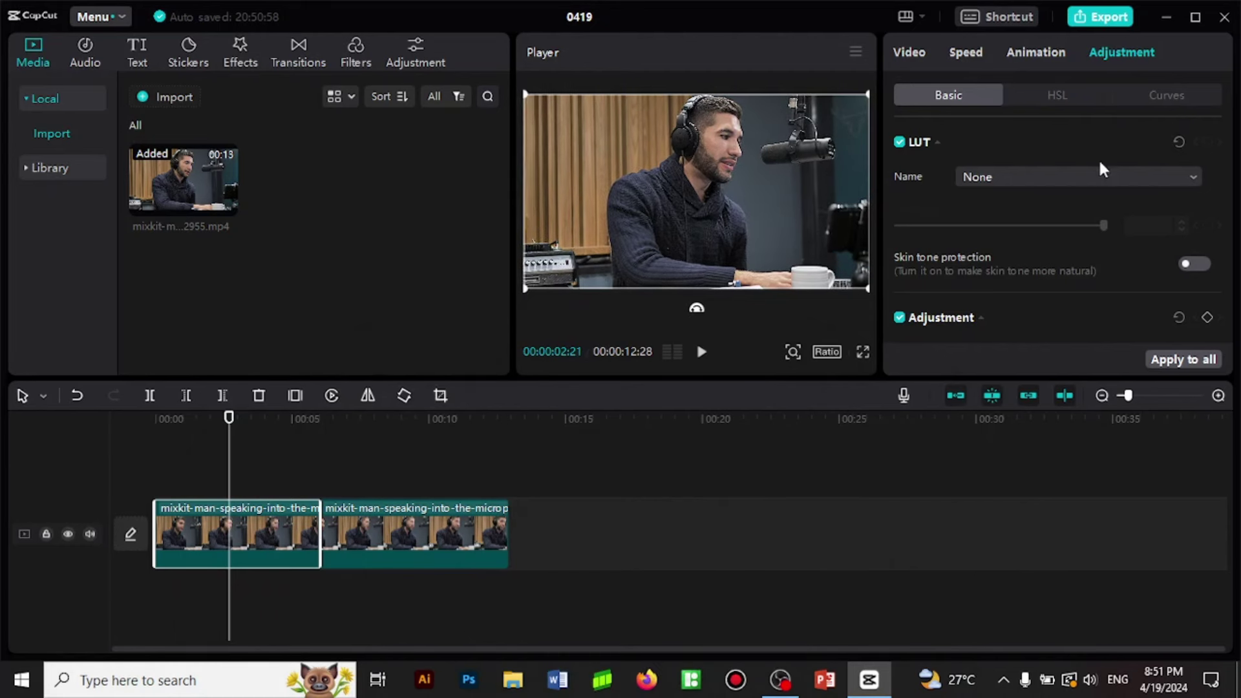
- Check the clip's Video settings, open the Adjustment presets library, and return to the Adjustment tab
{"action": "left_click", "coordinate": [905, 53]}
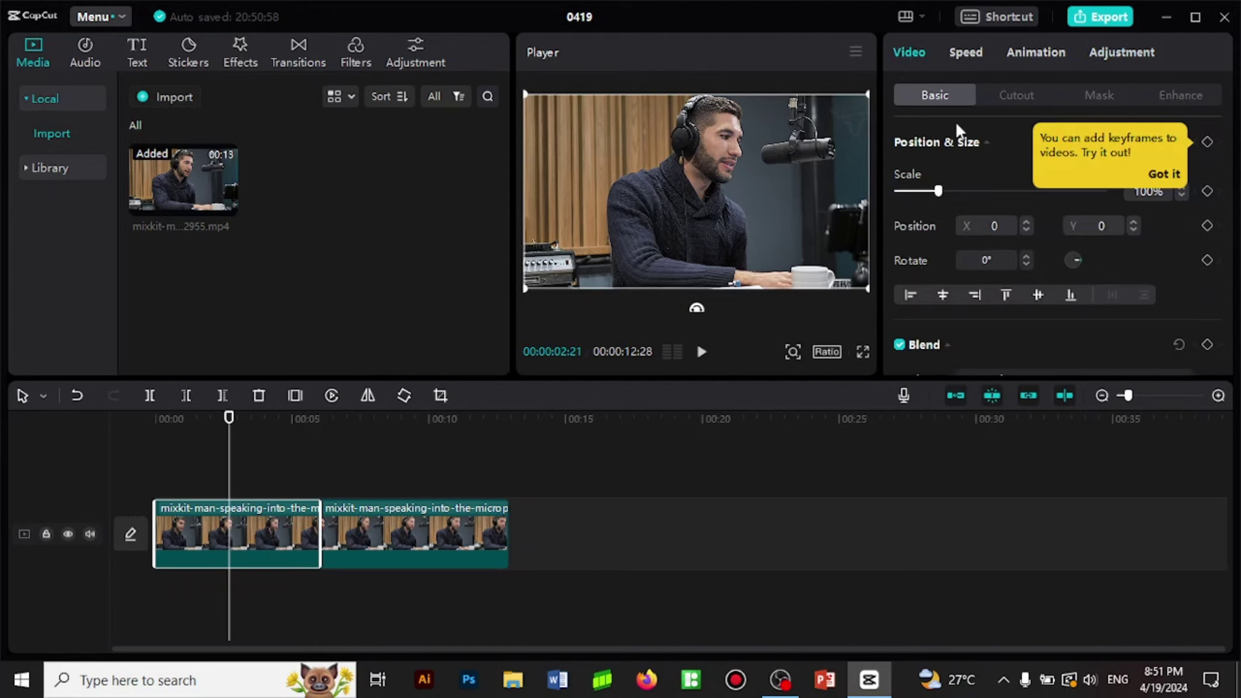
{"action": "left_click", "coordinate": [1104, 52]}
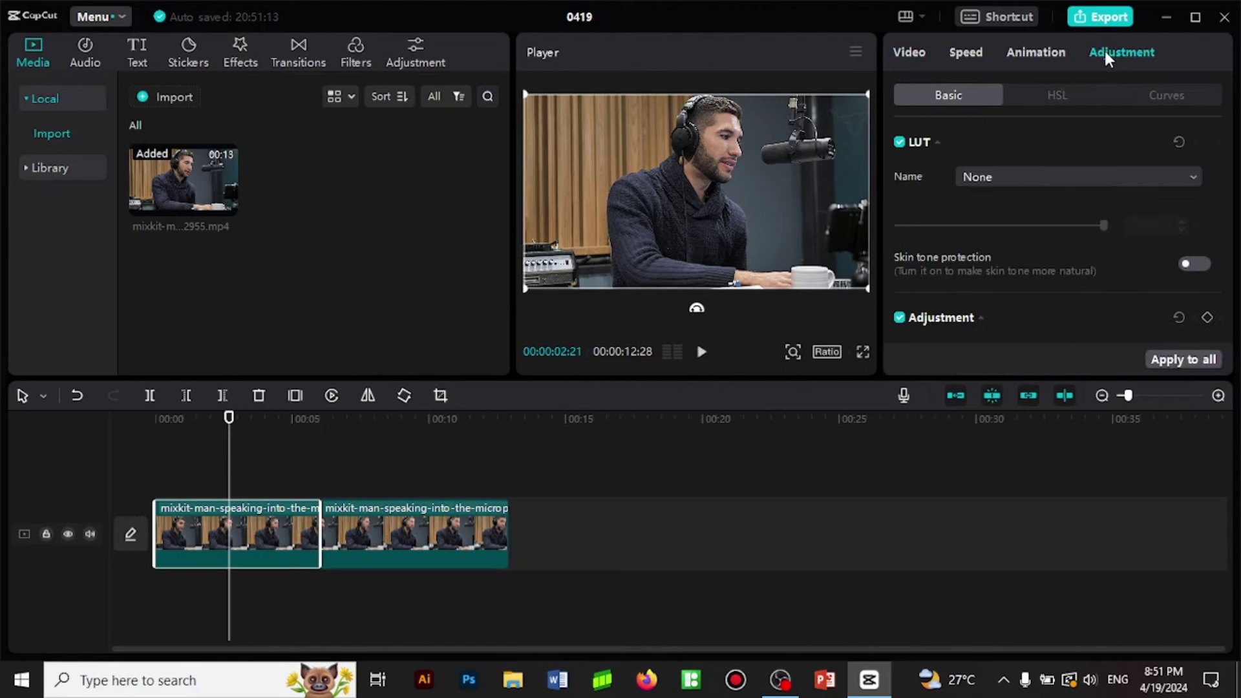
{"action": "left_click", "coordinate": [408, 49]}
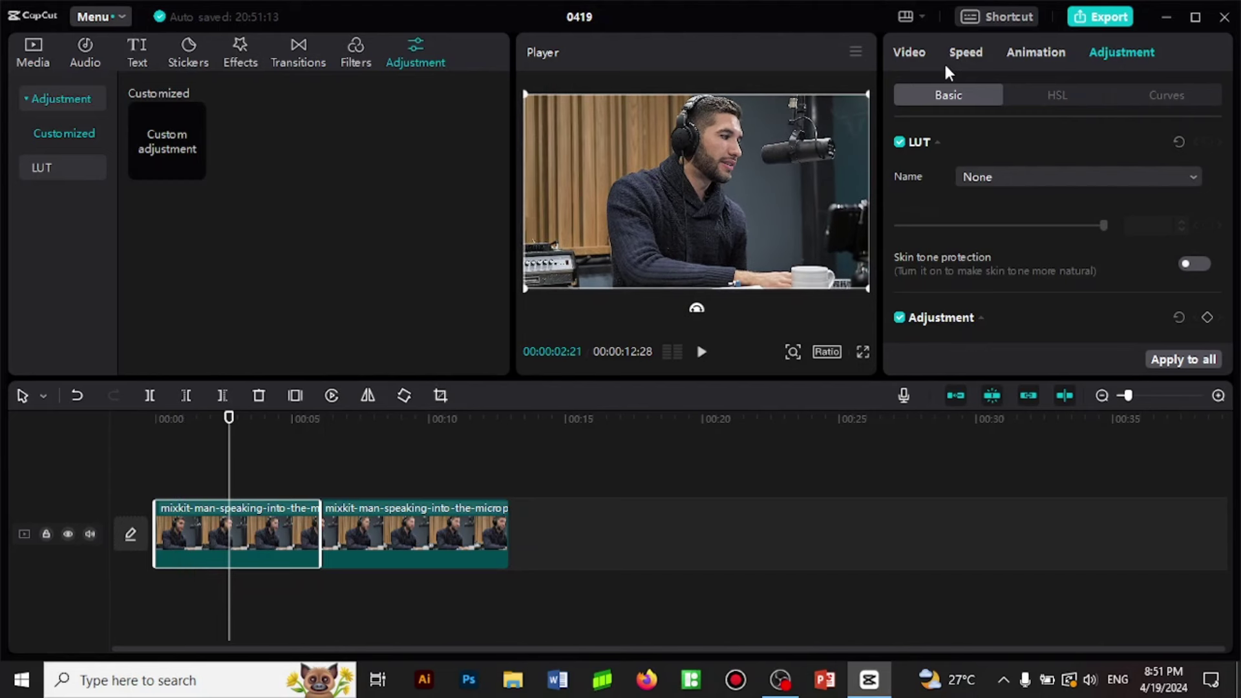
{"action": "left_click", "coordinate": [911, 53]}
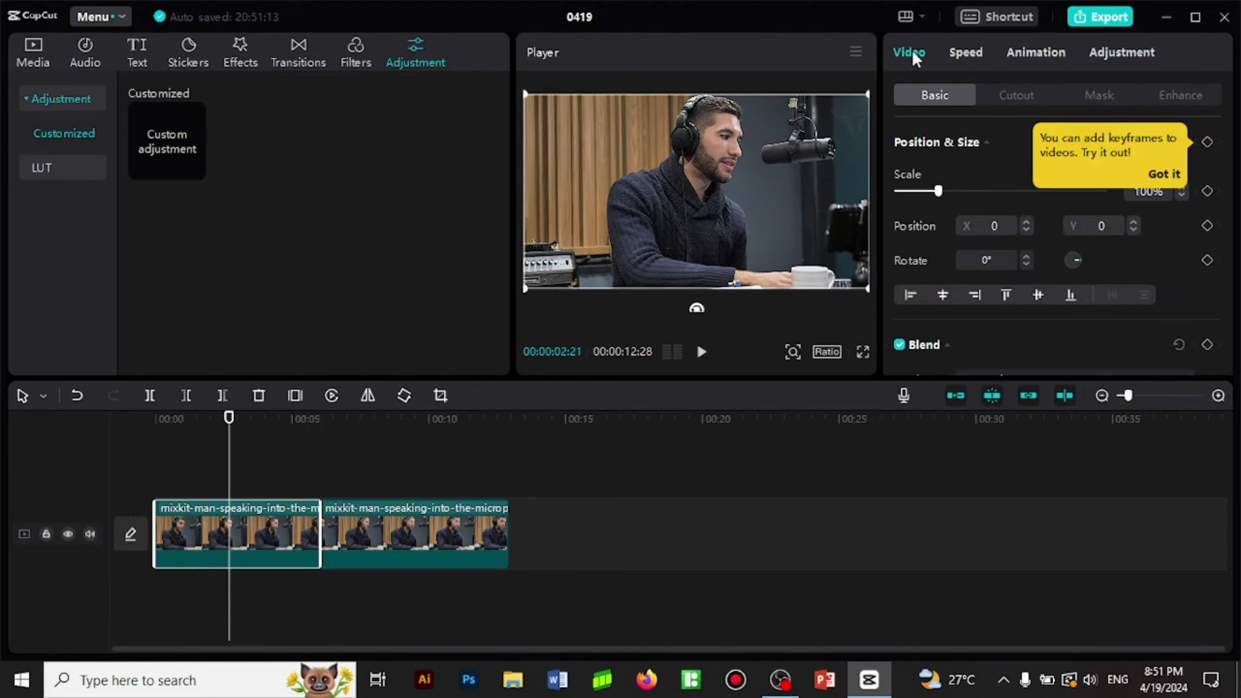
{"action": "left_click", "coordinate": [1112, 54]}
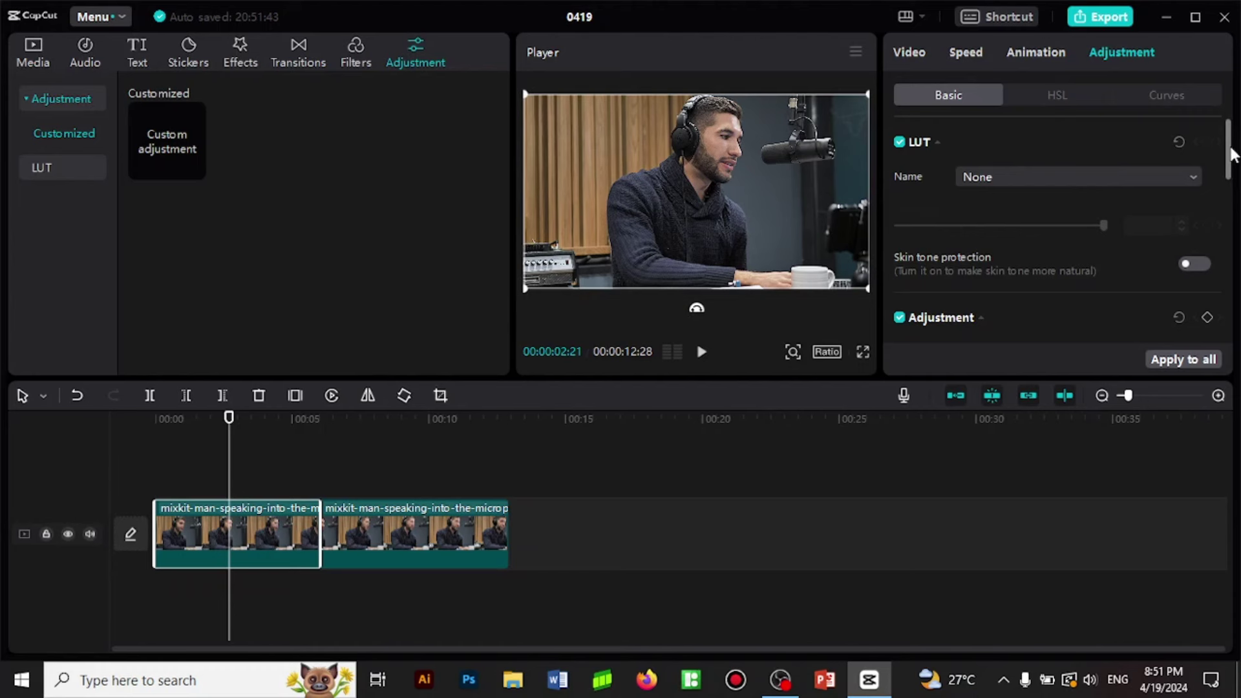
- Turn on Skin tone protection in the clip's Adjustment panel
{"action": "left_click_drag", "start_coordinate": [1228, 146], "coordinate": [1232, 175]}
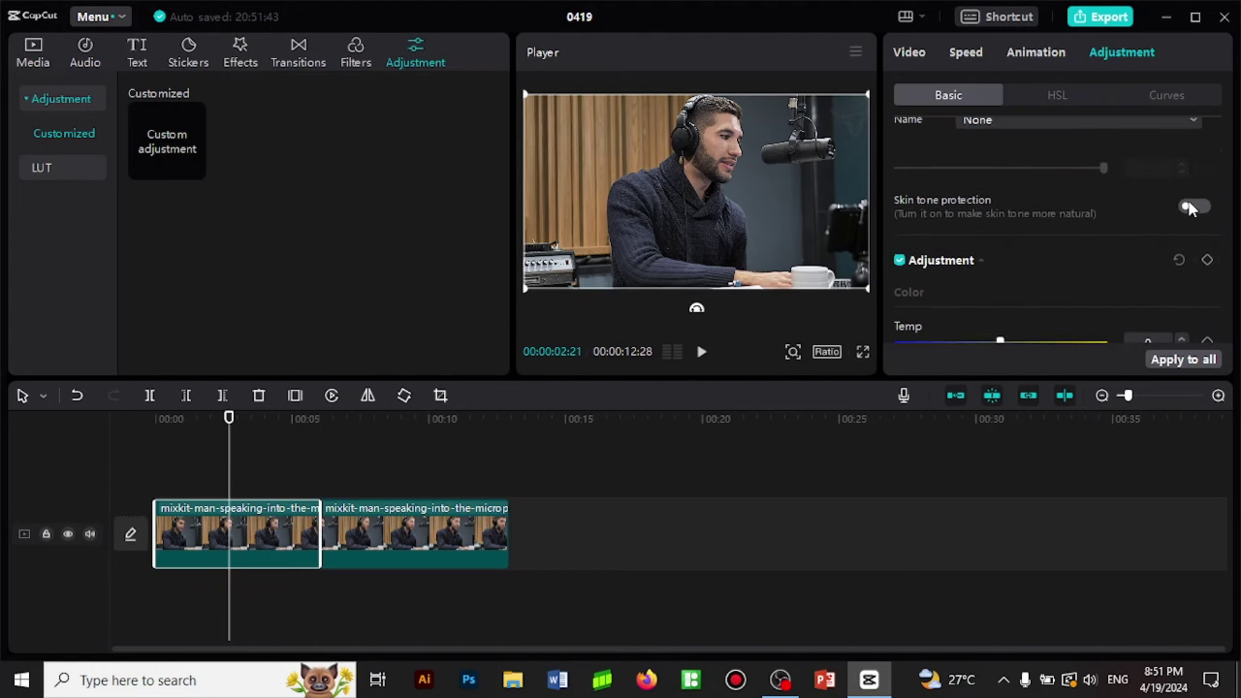
{"action": "left_click", "coordinate": [1189, 204]}
{"action": "left_click_drag", "start_coordinate": [1230, 183], "coordinate": [1233, 232]}
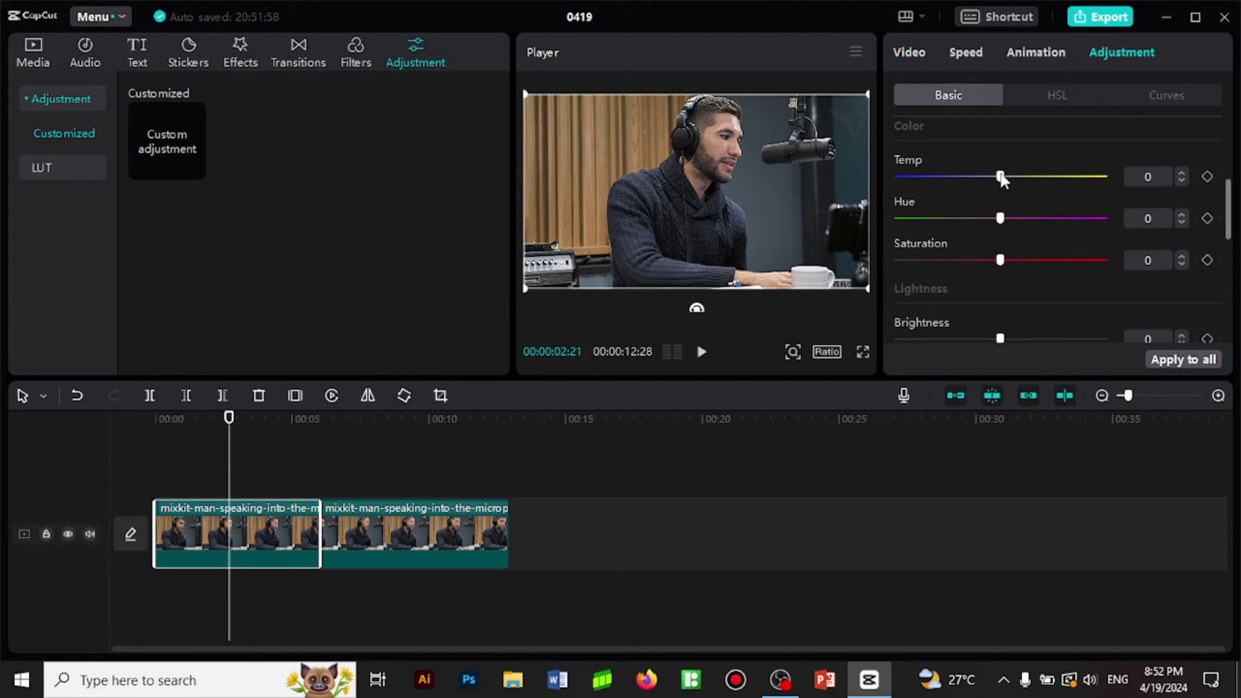
- Try Temp values from -50 up to its maximum, settling slightly warm at about 6
{"action": "left_click_drag", "start_coordinate": [1001, 174], "coordinate": [927, 195]}
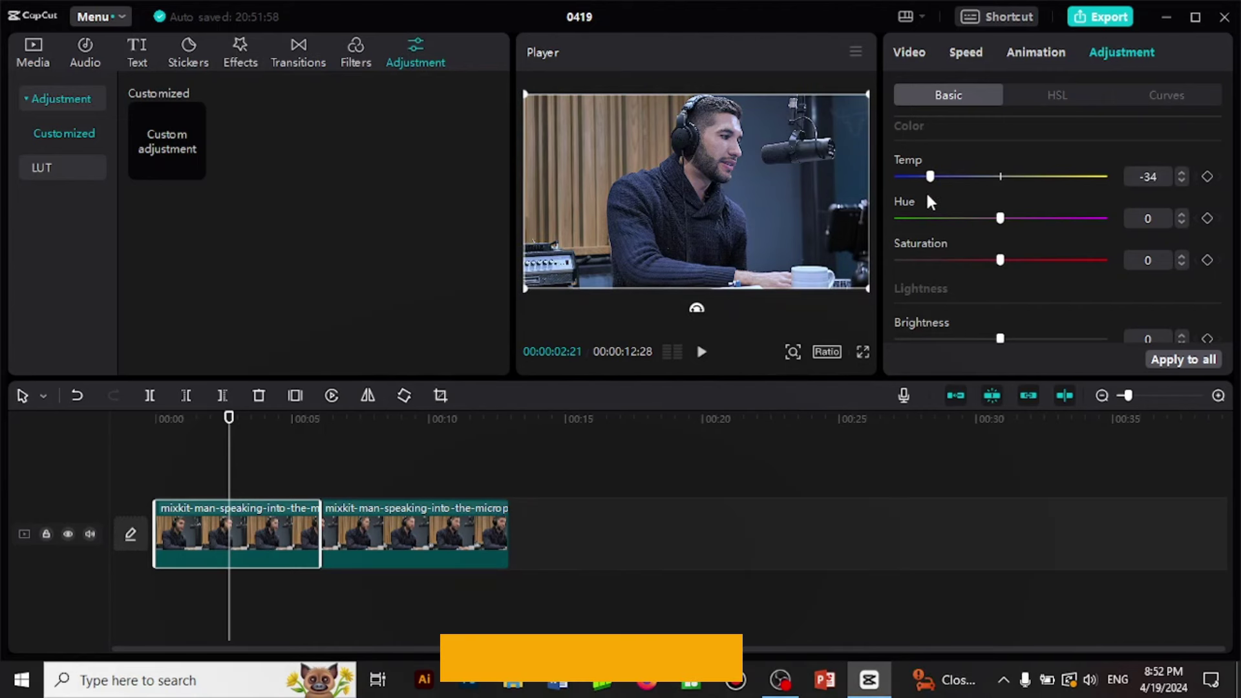
{"action": "key", "text": "Right"}
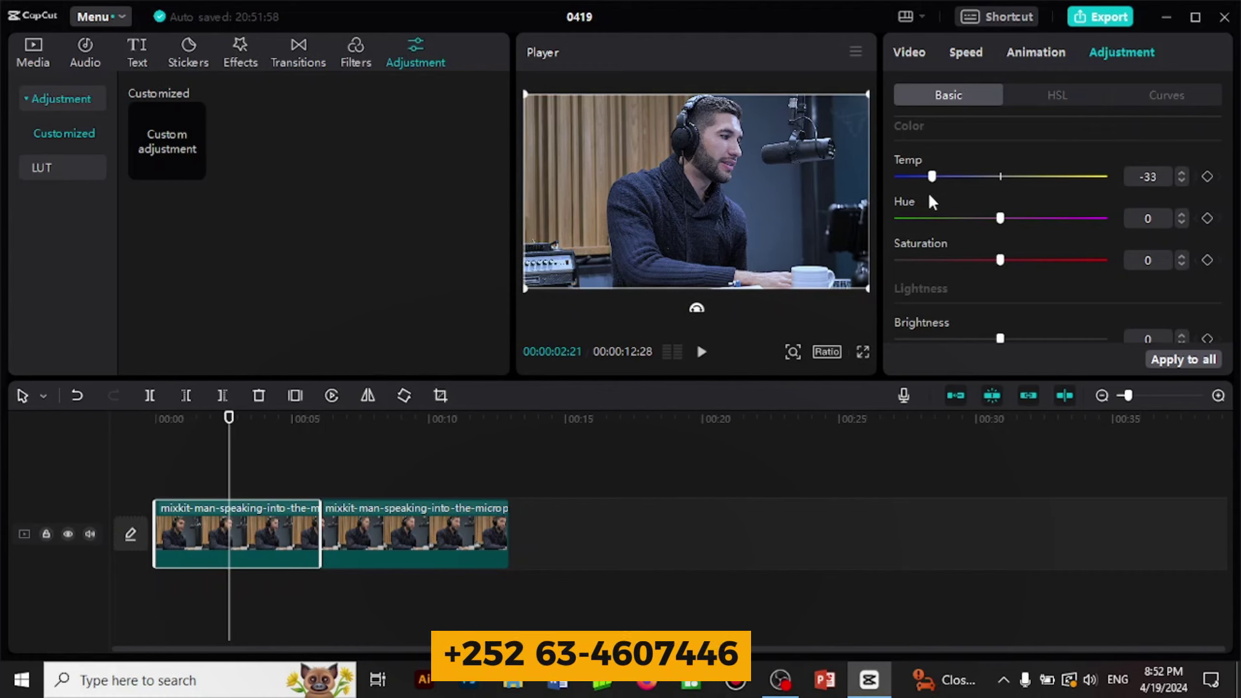
{"action": "key", "text": "Left"}
{"action": "key", "text": "Right"}
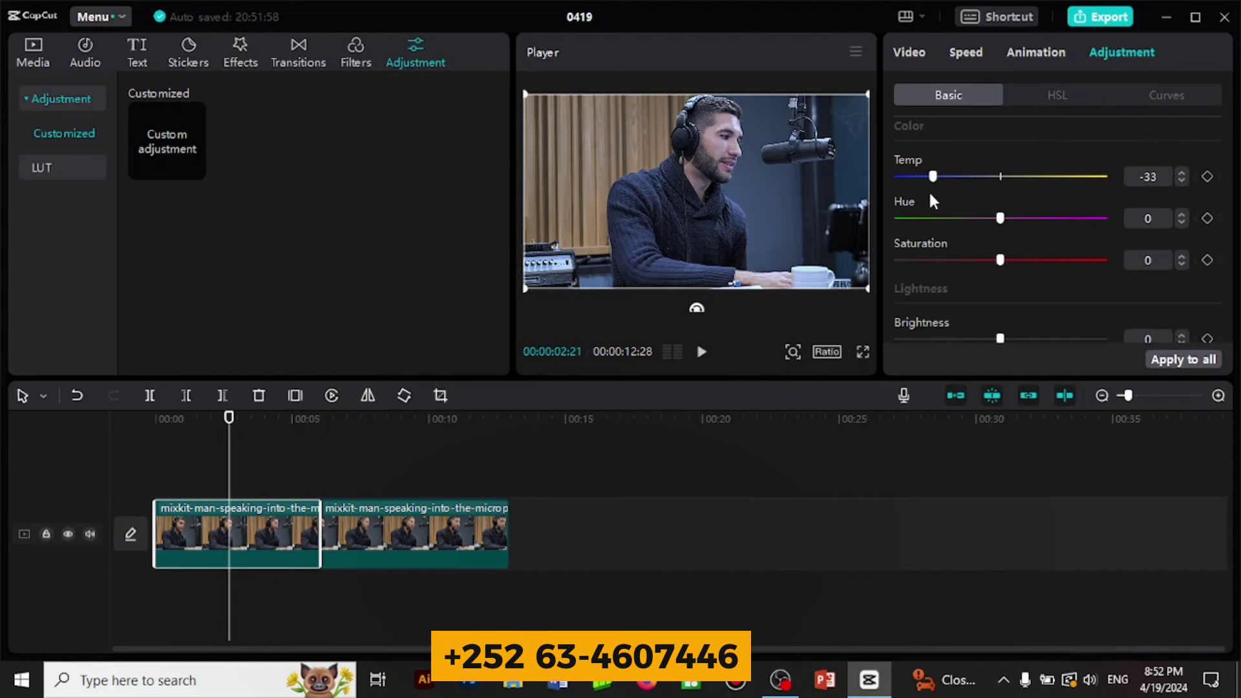
{"action": "left_click_drag", "start_coordinate": [931, 196], "coordinate": [888, 203]}
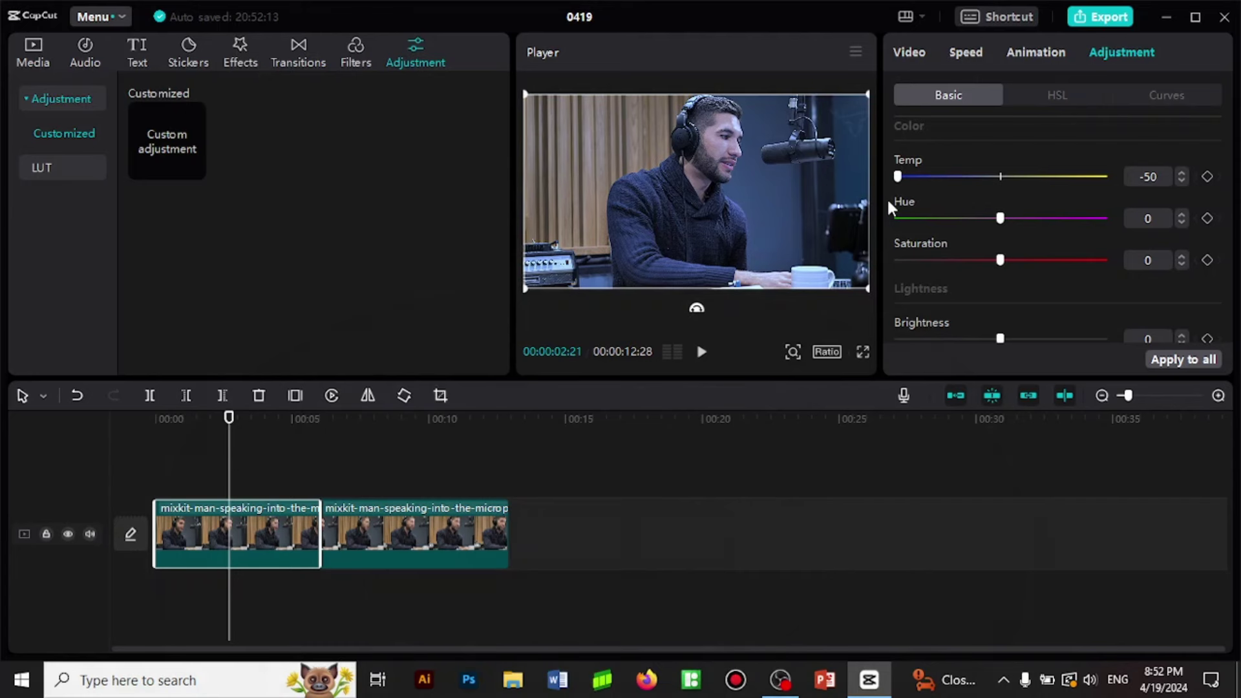
{"action": "left_click_drag", "start_coordinate": [888, 201], "coordinate": [1109, 196]}
{"action": "left_click_drag", "start_coordinate": [1107, 193], "coordinate": [999, 210]}
{"action": "left_click_drag", "start_coordinate": [991, 205], "coordinate": [1017, 202]}
{"action": "left_click_drag", "start_coordinate": [1019, 208], "coordinate": [1001, 213]}
{"action": "left_click_drag", "start_coordinate": [1000, 179], "coordinate": [1012, 179]}
- Cool Temp to about -9 and bring Hue back to about -9 after trying 28
{"action": "left_click_drag", "start_coordinate": [1012, 181], "coordinate": [1009, 183]}
{"action": "left_click_drag", "start_coordinate": [996, 179], "coordinate": [982, 179]}
{"action": "mouse_move", "coordinate": [998, 218]}
{"action": "left_mouse_down"}
{"action": "mouse_move", "coordinate": [981, 219]}
{"action": "mouse_move", "coordinate": [1058, 221]}
{"action": "left_mouse_up"}
{"action": "left_click_drag", "start_coordinate": [1058, 221], "coordinate": [979, 220]}
- Try Saturation at 19, then drag it fully down to -50 for black and white
{"action": "left_click_drag", "start_coordinate": [1000, 261], "coordinate": [1039, 261]}
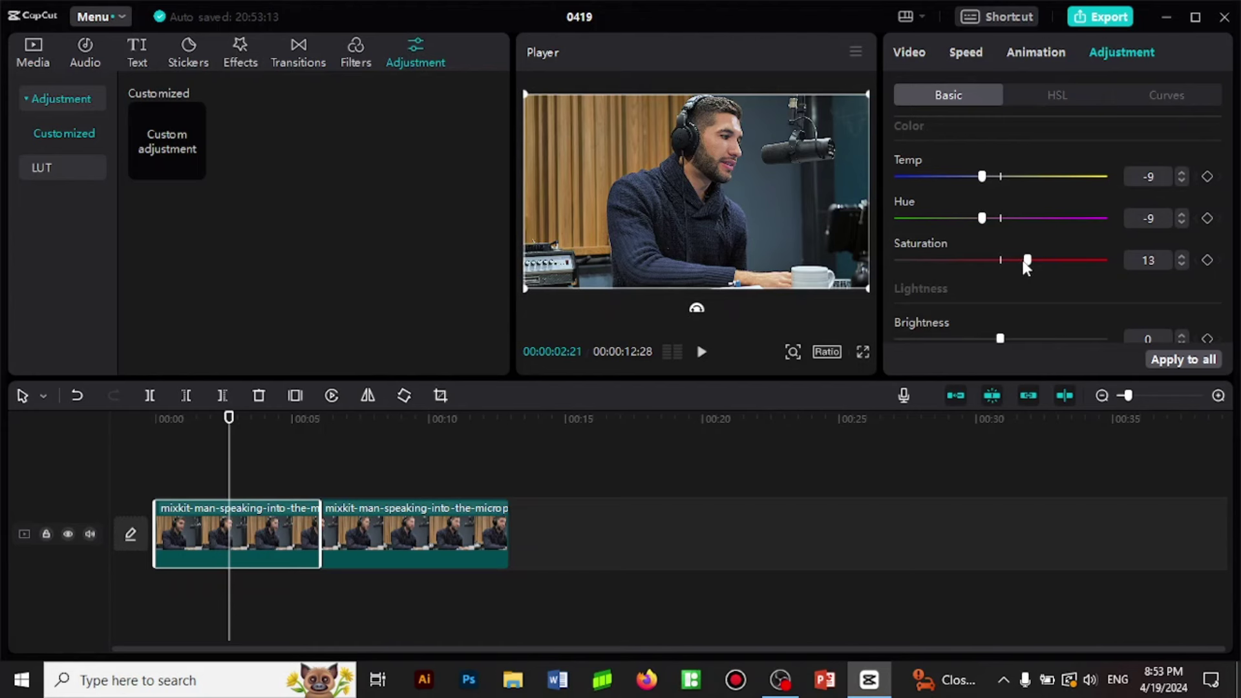
{"action": "left_click_drag", "start_coordinate": [1023, 262], "coordinate": [1001, 263]}
{"action": "mouse_move", "coordinate": [1002, 266]}
{"action": "left_mouse_down"}
{"action": "mouse_move", "coordinate": [1095, 268]}
{"action": "mouse_move", "coordinate": [1007, 262]}
{"action": "mouse_move", "coordinate": [1056, 265]}
{"action": "mouse_move", "coordinate": [965, 267]}
{"action": "mouse_move", "coordinate": [903, 279]}
{"action": "mouse_move", "coordinate": [952, 288]}
{"action": "mouse_move", "coordinate": [896, 291]}
{"action": "left_mouse_up"}
- Set Saturation to 14, then test Brightness from 13 down to -50 before returning it to 0
{"action": "left_click", "coordinate": [1018, 260]}
{"action": "left_click_drag", "start_coordinate": [1019, 262], "coordinate": [1028, 262]}
{"action": "left_click_drag", "start_coordinate": [1231, 206], "coordinate": [1232, 231]}
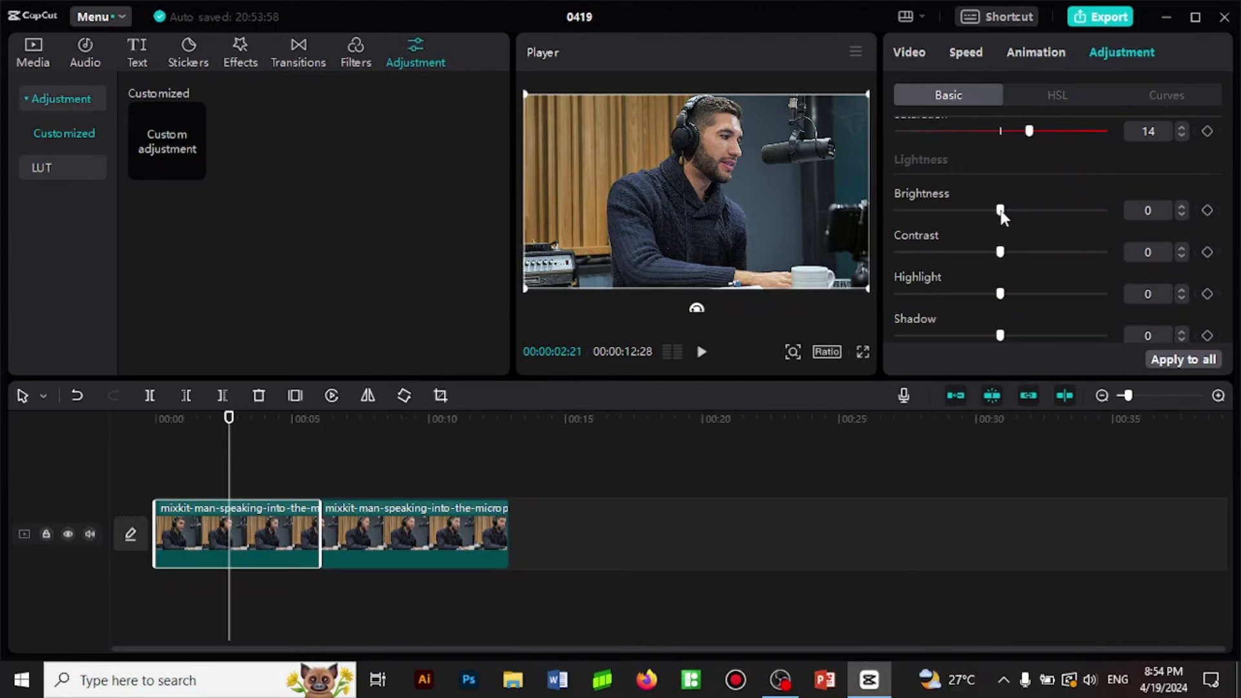
{"action": "left_click_drag", "start_coordinate": [1000, 211], "coordinate": [1028, 211]}
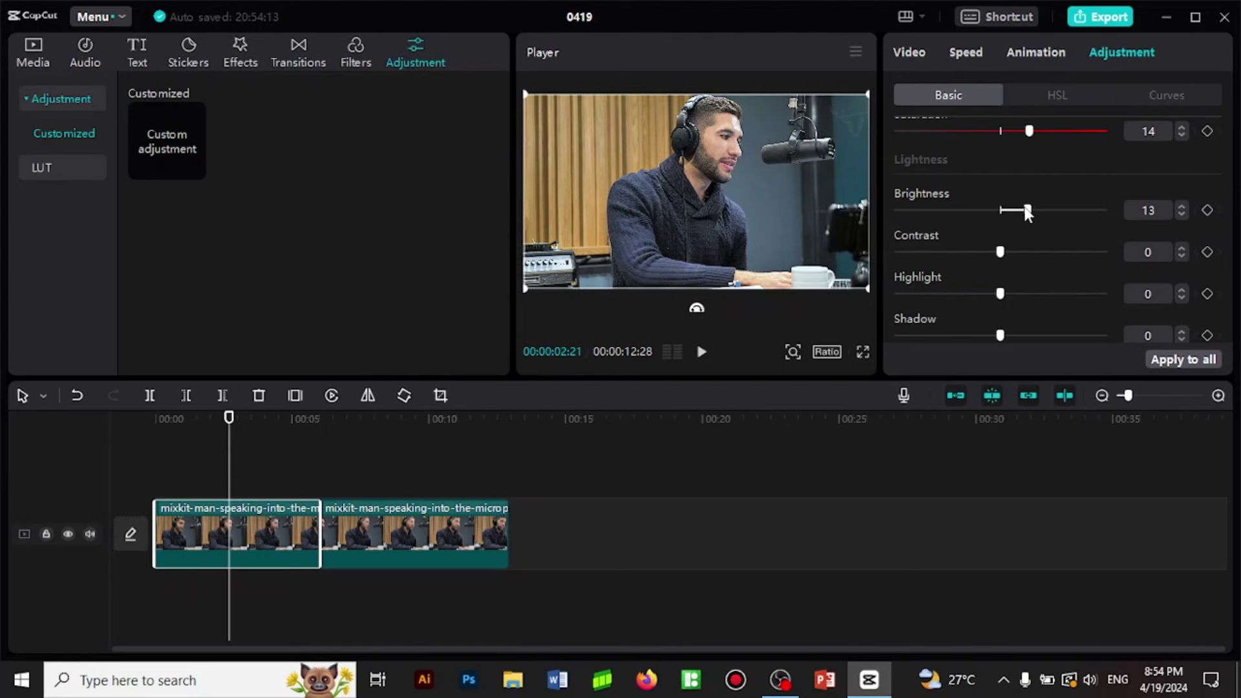
{"action": "left_click_drag", "start_coordinate": [1028, 211], "coordinate": [989, 210]}
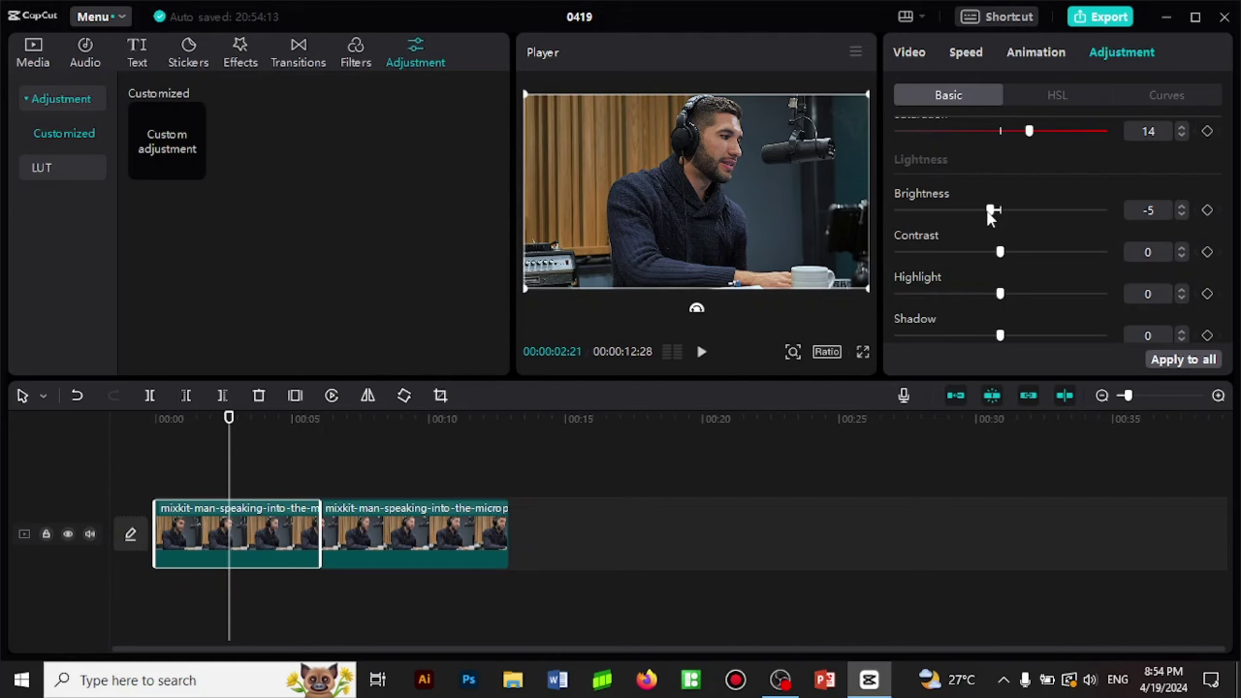
{"action": "left_click_drag", "start_coordinate": [987, 213], "coordinate": [886, 231]}
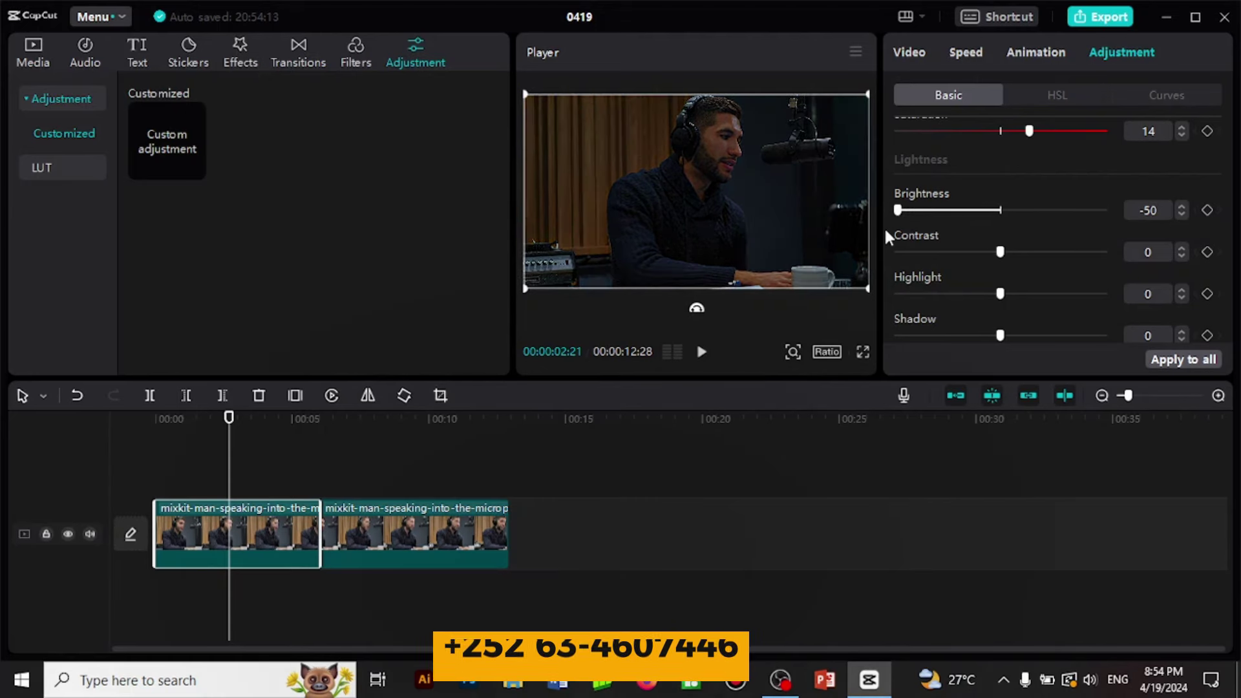
{"action": "mouse_move", "coordinate": [886, 232]}
{"action": "left_mouse_down"}
{"action": "mouse_move", "coordinate": [1130, 212]}
{"action": "mouse_move", "coordinate": [998, 232]}
{"action": "left_mouse_up"}
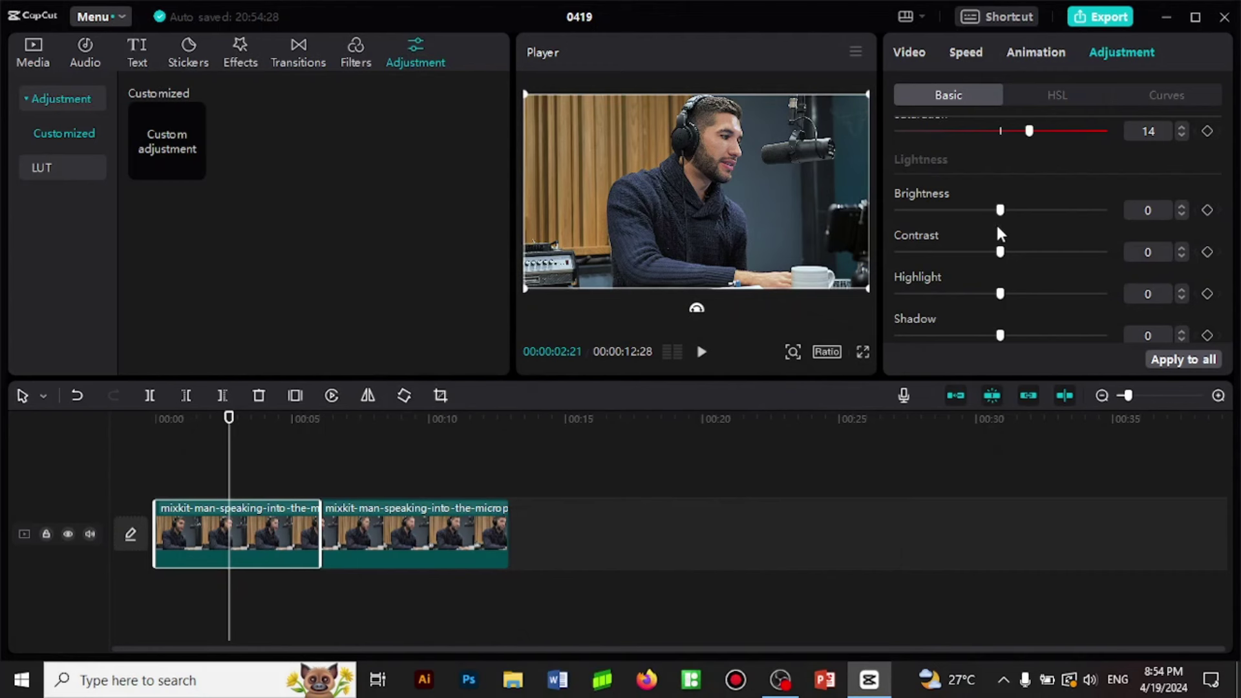
- Raise Brightness to about 6 and, after trials from -23 to 50, settle Contrast at 17
{"action": "mouse_move", "coordinate": [1000, 233]}
{"action": "left_mouse_down"}
{"action": "mouse_move", "coordinate": [1022, 227]}
{"action": "mouse_move", "coordinate": [1012, 236]}
{"action": "left_mouse_up"}
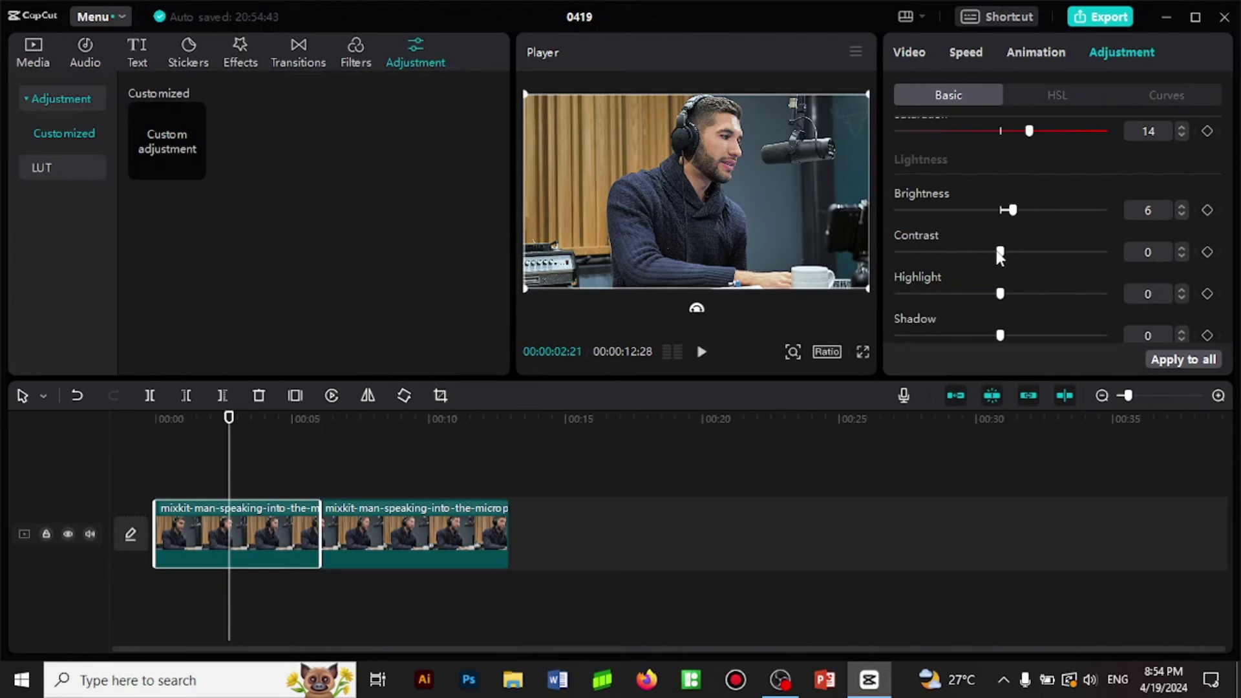
{"action": "left_click_drag", "start_coordinate": [998, 253], "coordinate": [950, 262]}
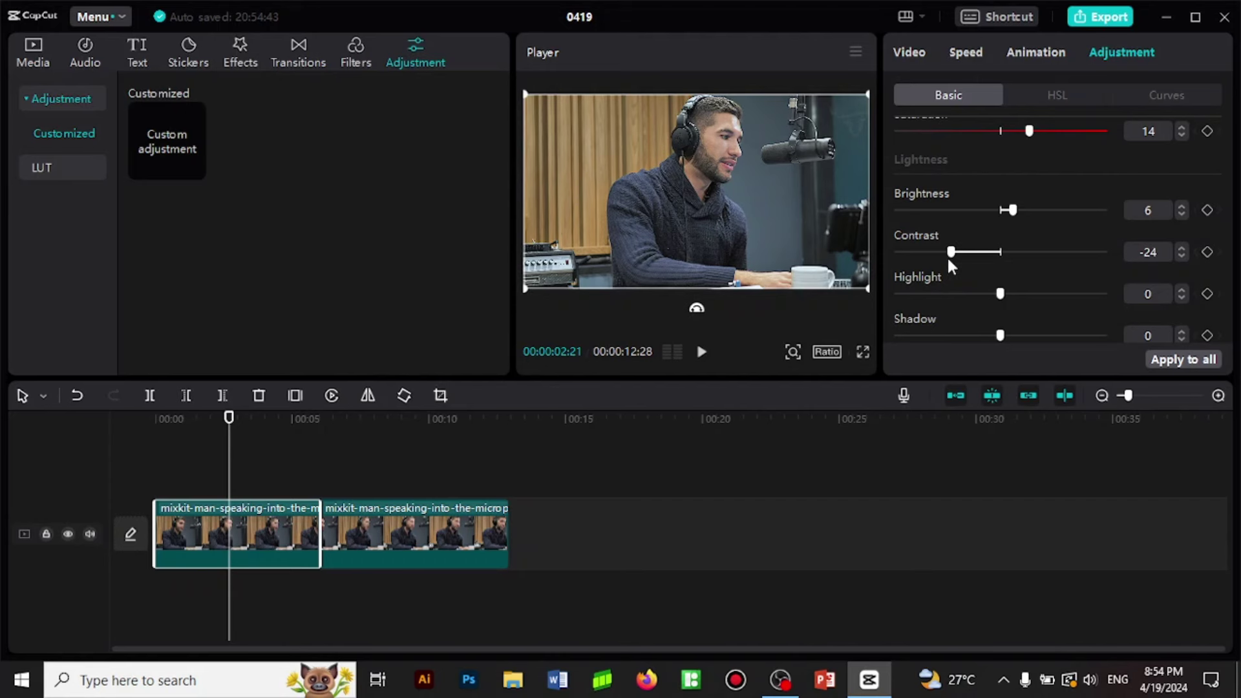
{"action": "left_click_drag", "start_coordinate": [950, 259], "coordinate": [1068, 256]}
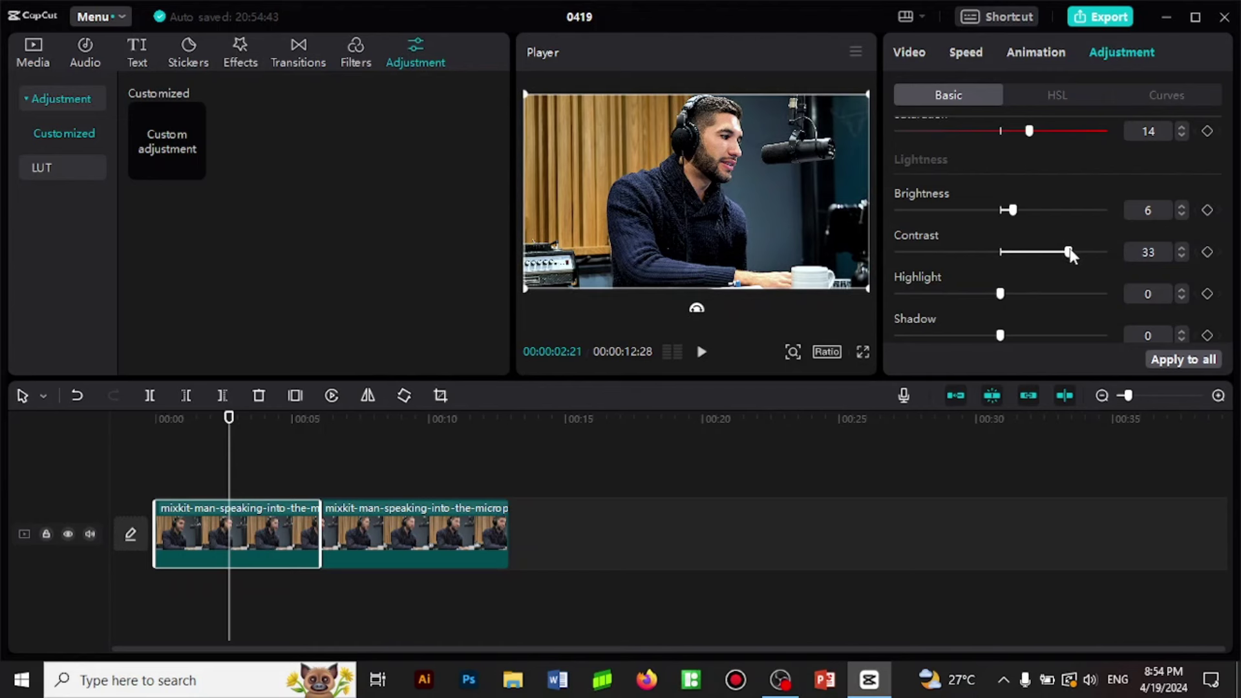
{"action": "left_click_drag", "start_coordinate": [1068, 252], "coordinate": [1104, 252]}
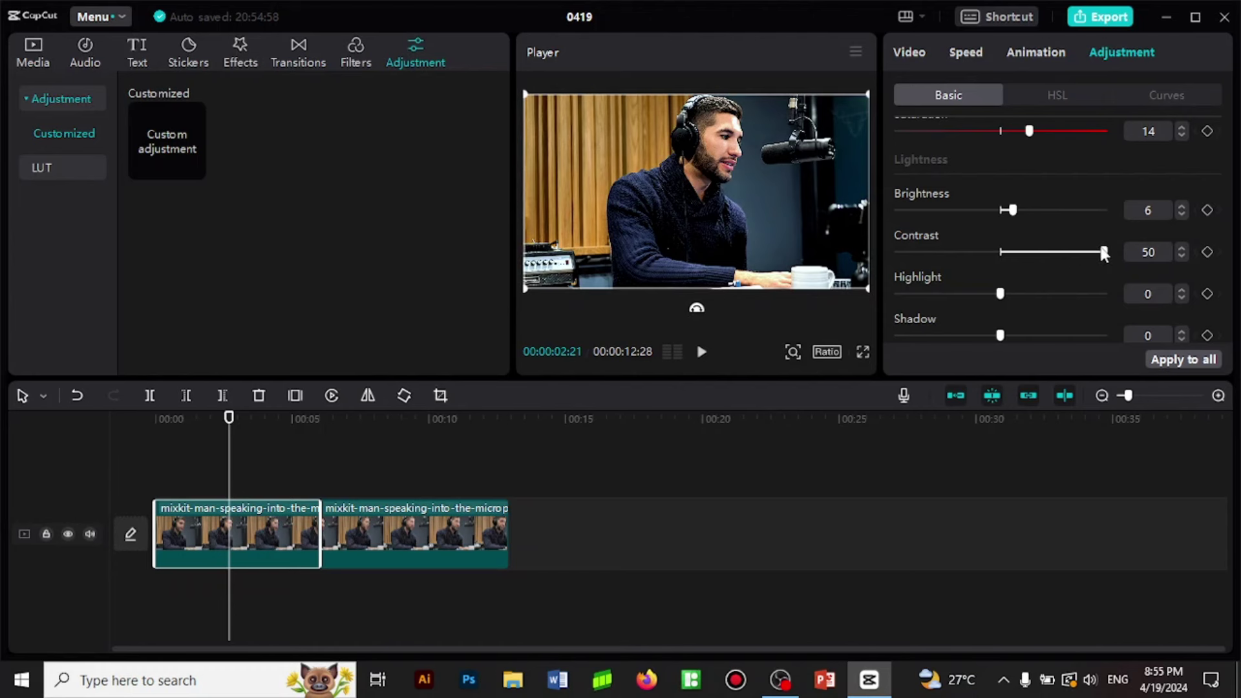
{"action": "left_click_drag", "start_coordinate": [1104, 252], "coordinate": [1000, 251]}
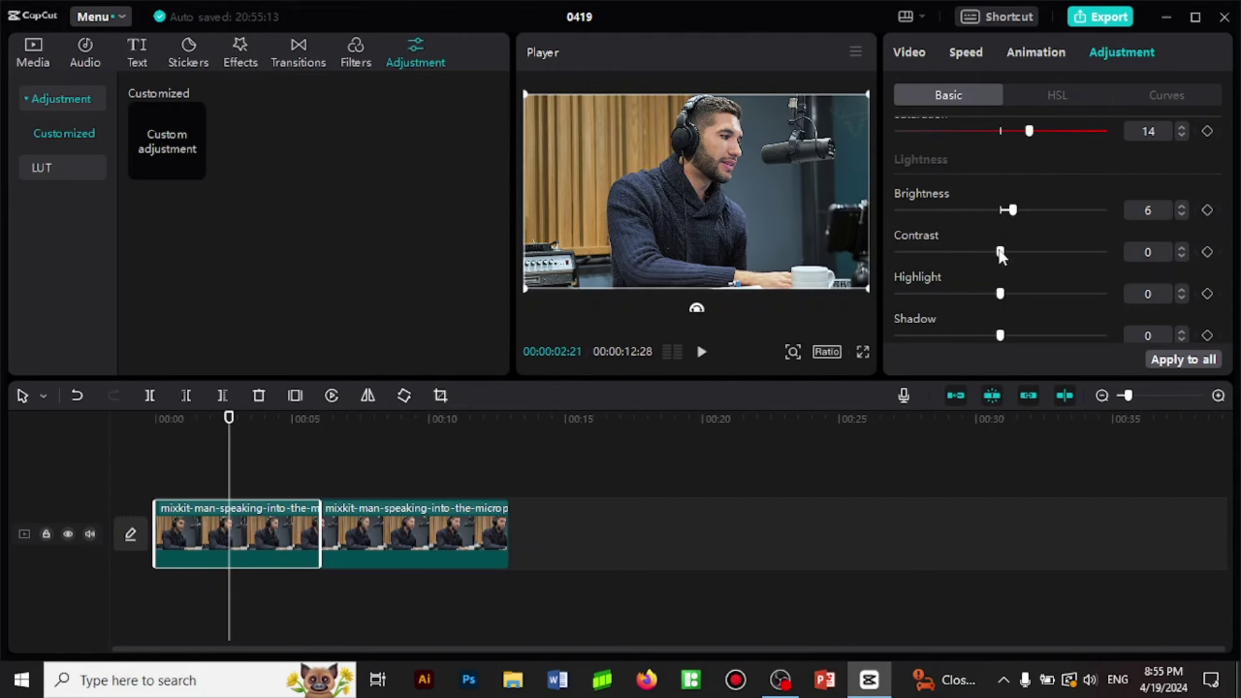
{"action": "mouse_move", "coordinate": [1000, 252]}
{"action": "left_mouse_down"}
{"action": "mouse_move", "coordinate": [1066, 253]}
{"action": "mouse_move", "coordinate": [1015, 255]}
{"action": "mouse_move", "coordinate": [1049, 256]}
{"action": "mouse_move", "coordinate": [1035, 256]}
{"action": "left_mouse_up"}
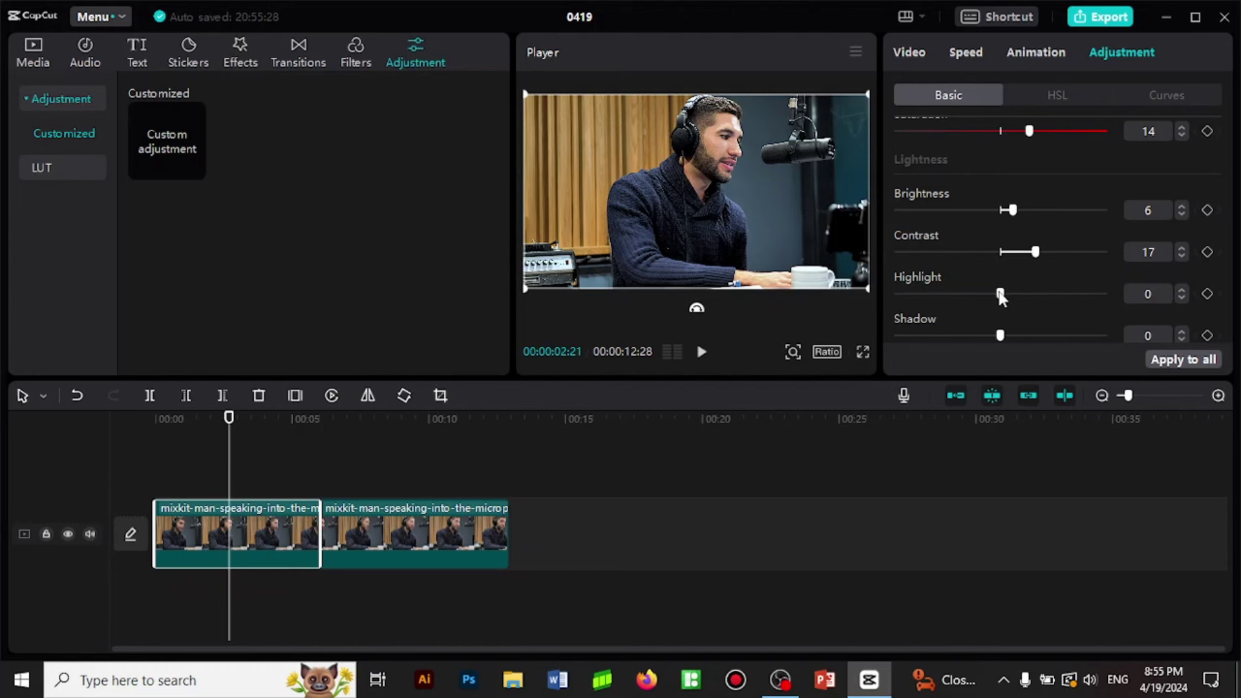
- Set Highlight to -20 and Shadow to -12, then raise Illumination to 15
{"action": "mouse_move", "coordinate": [1000, 295]}
{"action": "left_mouse_down"}
{"action": "mouse_move", "coordinate": [1023, 295]}
{"action": "mouse_move", "coordinate": [972, 294]}
{"action": "mouse_move", "coordinate": [995, 295]}
{"action": "left_mouse_up"}
{"action": "mouse_move", "coordinate": [991, 295]}
{"action": "left_mouse_down"}
{"action": "mouse_move", "coordinate": [931, 299]}
{"action": "mouse_move", "coordinate": [970, 314]}
{"action": "mouse_move", "coordinate": [956, 349]}
{"action": "mouse_move", "coordinate": [1054, 346]}
{"action": "mouse_move", "coordinate": [999, 340]}
{"action": "left_mouse_up"}
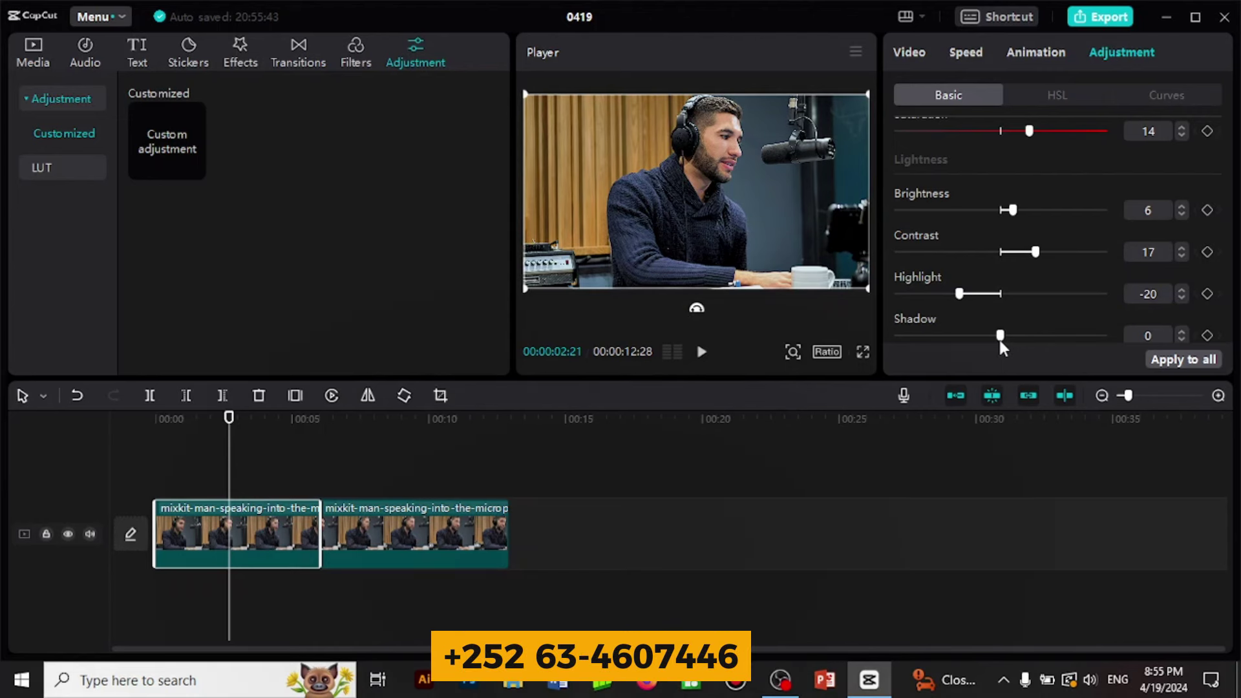
{"action": "left_click_drag", "start_coordinate": [999, 340], "coordinate": [960, 339]}
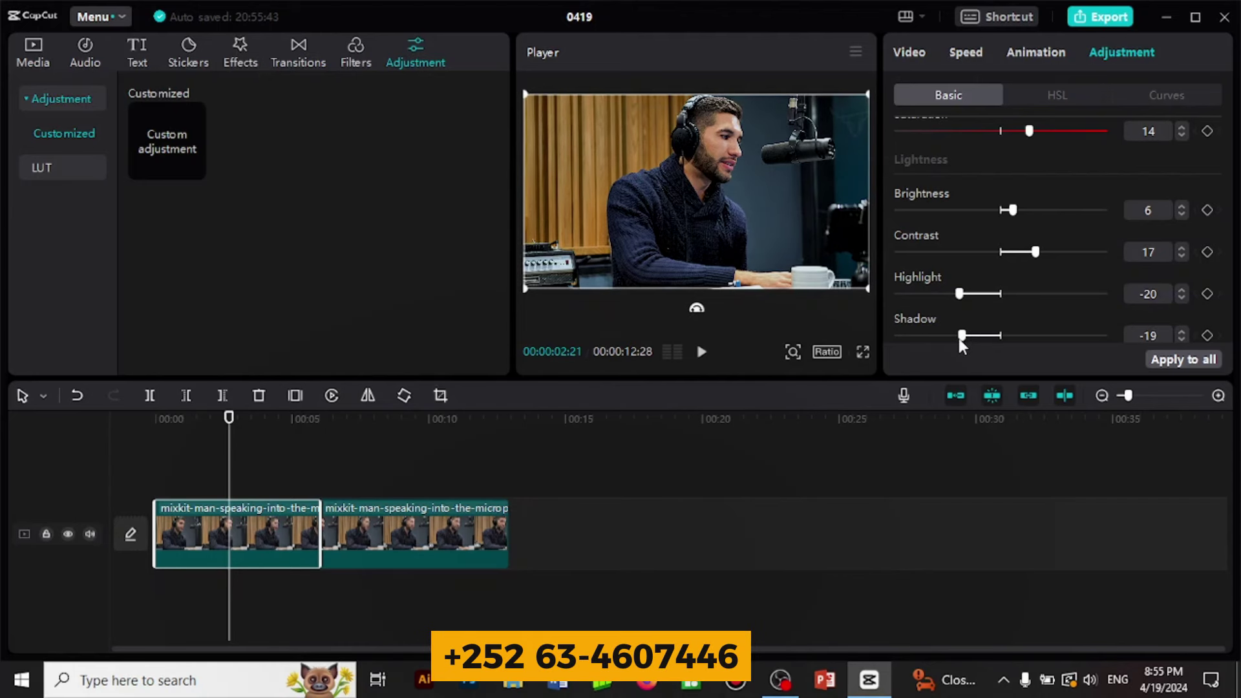
{"action": "left_click_drag", "start_coordinate": [959, 338], "coordinate": [975, 336]}
{"action": "left_click_drag", "start_coordinate": [1231, 221], "coordinate": [1233, 263]}
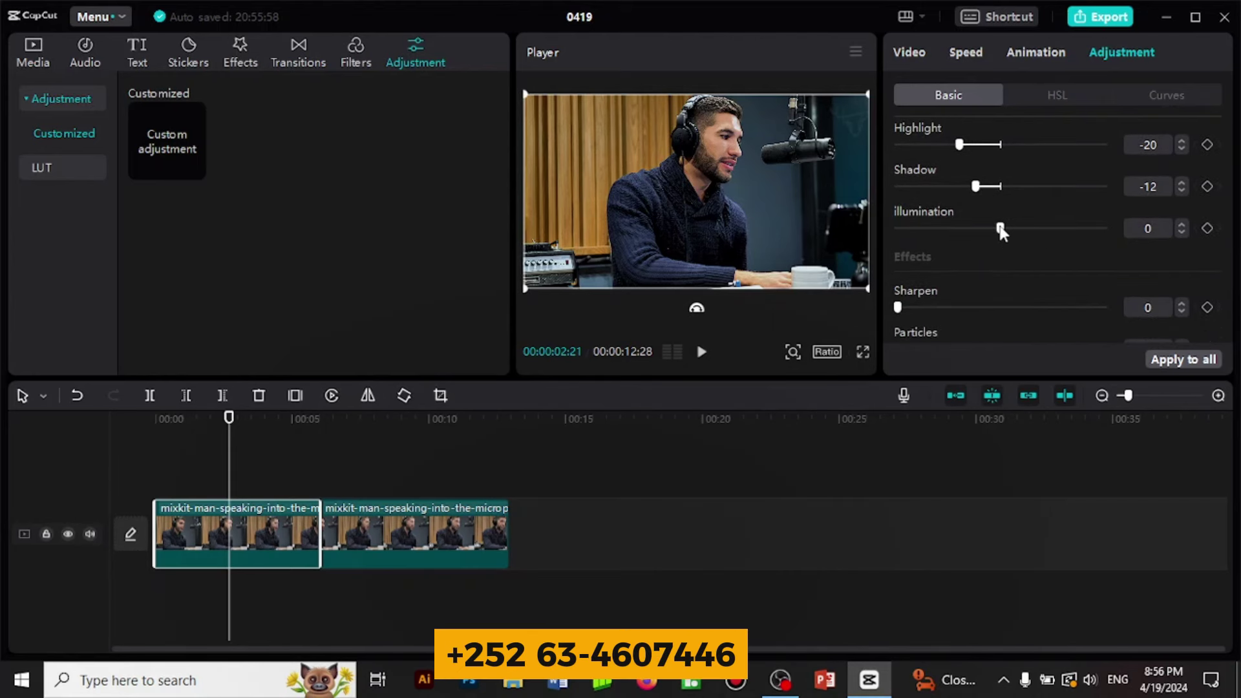
{"action": "left_click_drag", "start_coordinate": [1001, 229], "coordinate": [1031, 229]}
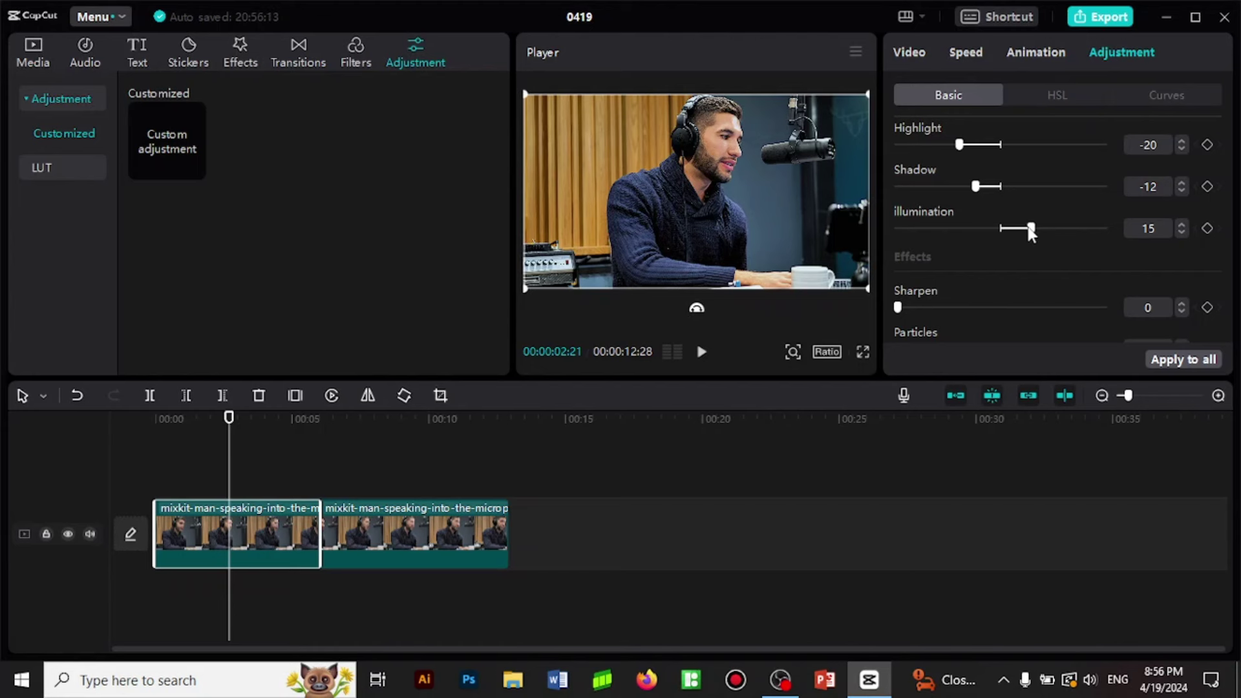
- Try Illumination at 49 and -50, then leave it at 6
{"action": "left_click_drag", "start_coordinate": [1031, 229], "coordinate": [1102, 229]}
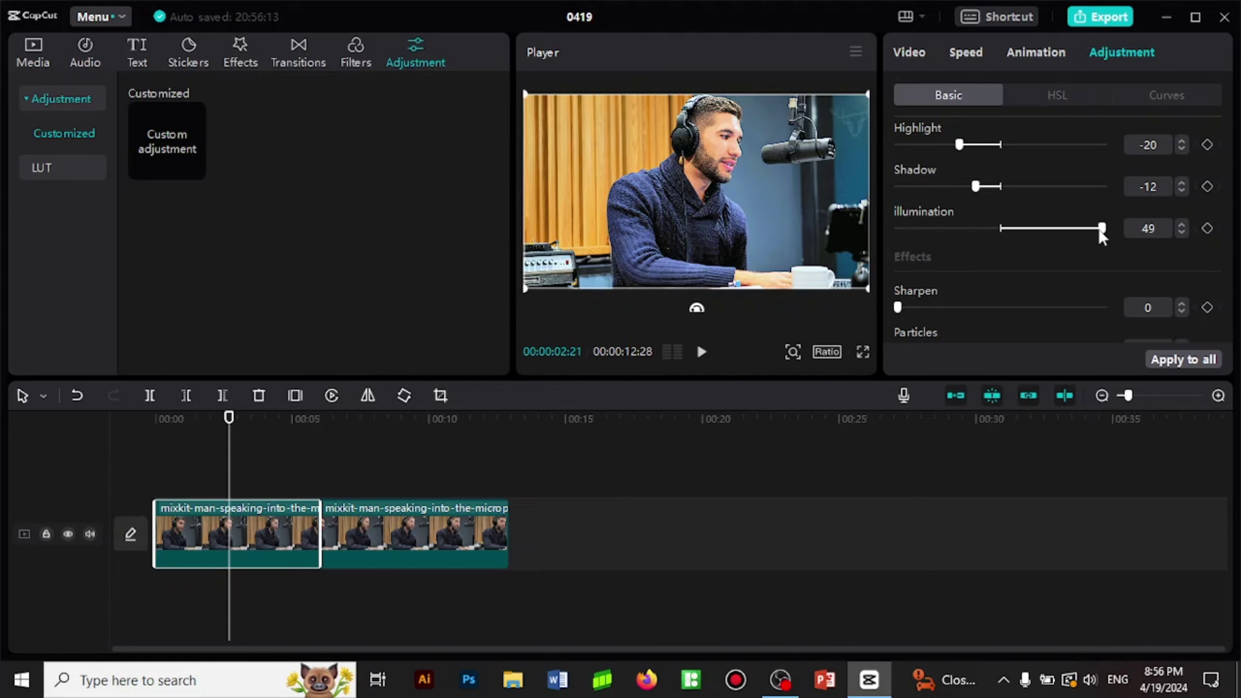
{"action": "mouse_move", "coordinate": [1100, 229]}
{"action": "left_mouse_down"}
{"action": "mouse_move", "coordinate": [879, 235]}
{"action": "mouse_move", "coordinate": [1187, 244]}
{"action": "mouse_move", "coordinate": [975, 231]}
{"action": "mouse_move", "coordinate": [1008, 233]}
{"action": "left_mouse_up"}
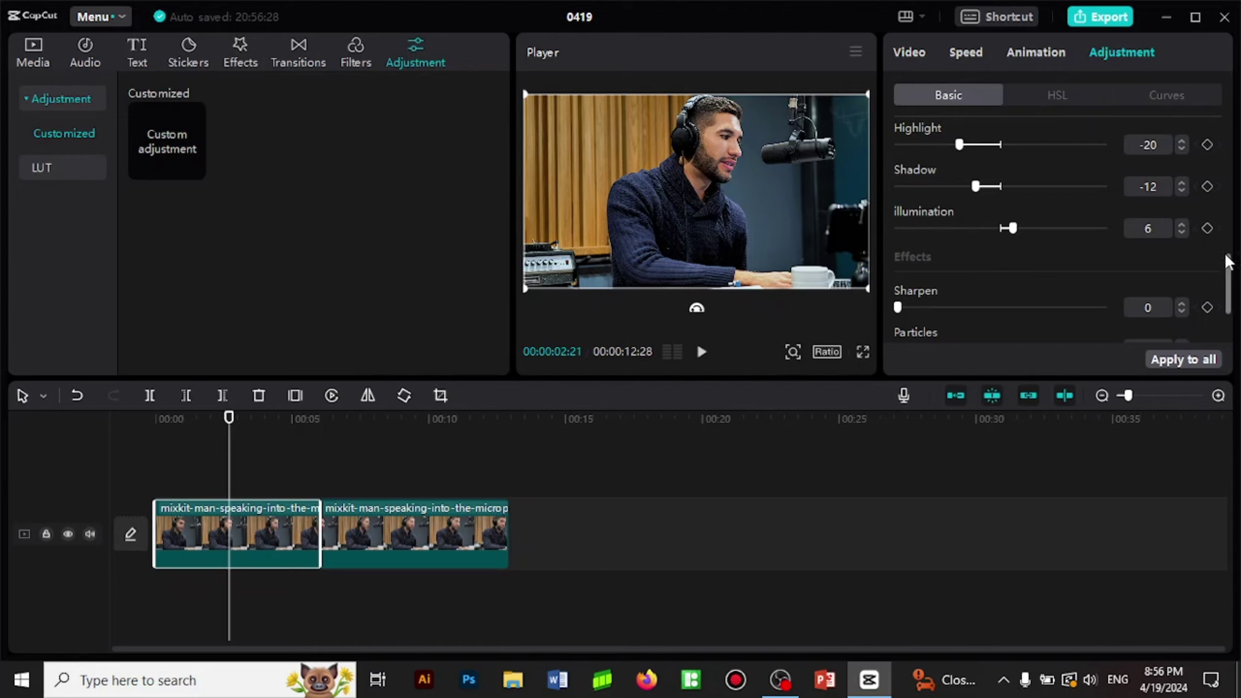
- Scroll to the Effects section and raise Sharpen to 100
{"action": "scroll", "coordinate": [1229, 269], "scroll_direction": "up", "scroll_amount": 2}
{"action": "left_click_drag", "start_coordinate": [1228, 269], "coordinate": [1232, 326]}
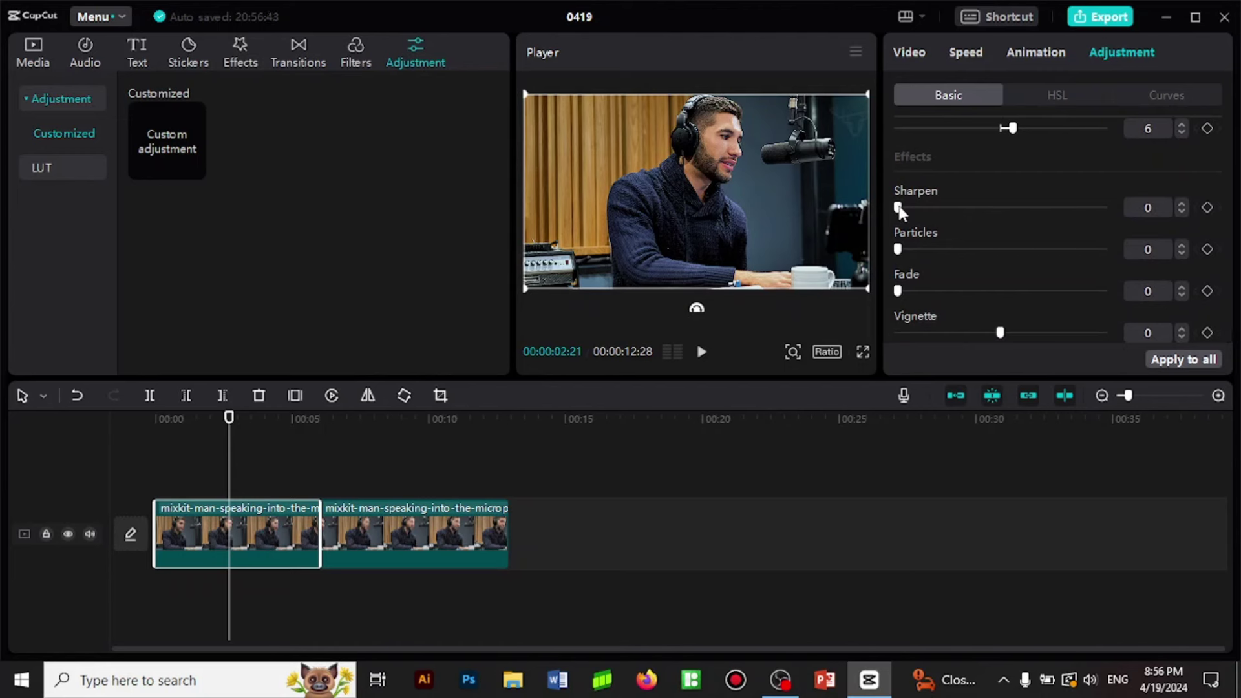
{"action": "mouse_move", "coordinate": [898, 208]}
{"action": "left_mouse_down"}
{"action": "mouse_move", "coordinate": [950, 208]}
{"action": "mouse_move", "coordinate": [994, 233]}
{"action": "mouse_move", "coordinate": [893, 224]}
{"action": "left_mouse_up"}
{"action": "left_click_drag", "start_coordinate": [897, 207], "coordinate": [1106, 213]}
- Play the clip to preview the sharpening, then stop and move the playhead to about one second
{"action": "left_click", "coordinate": [702, 352]}
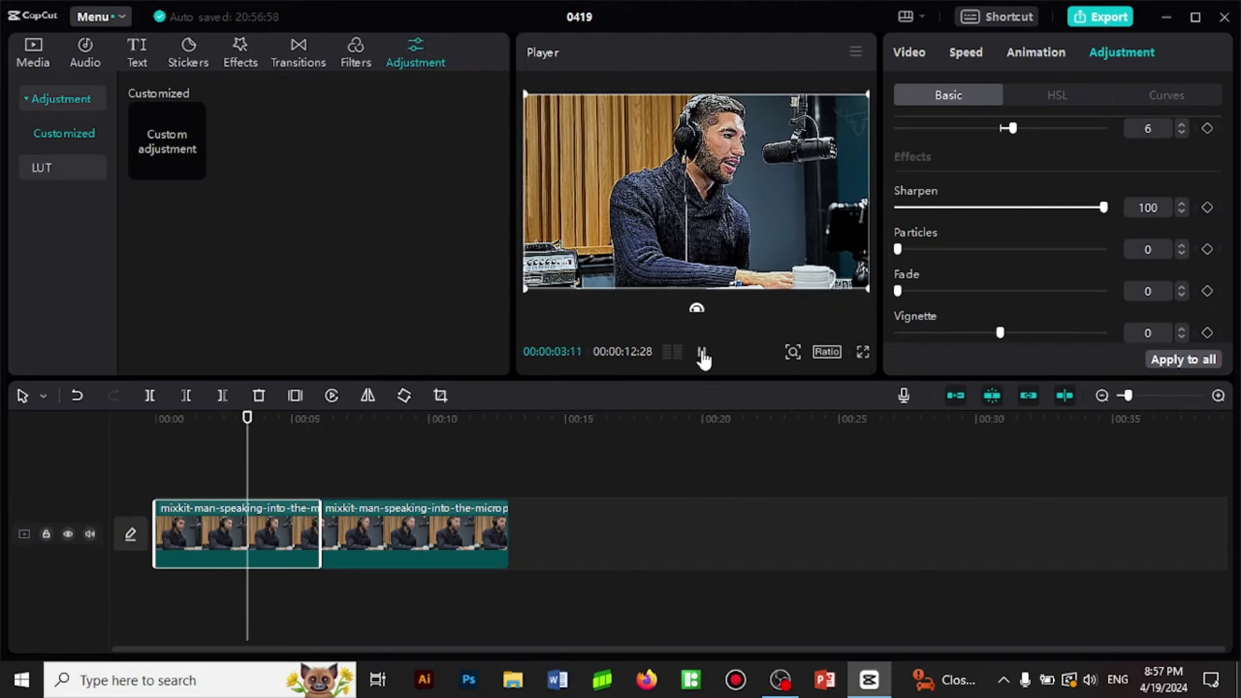
{"action": "left_click", "coordinate": [702, 352]}
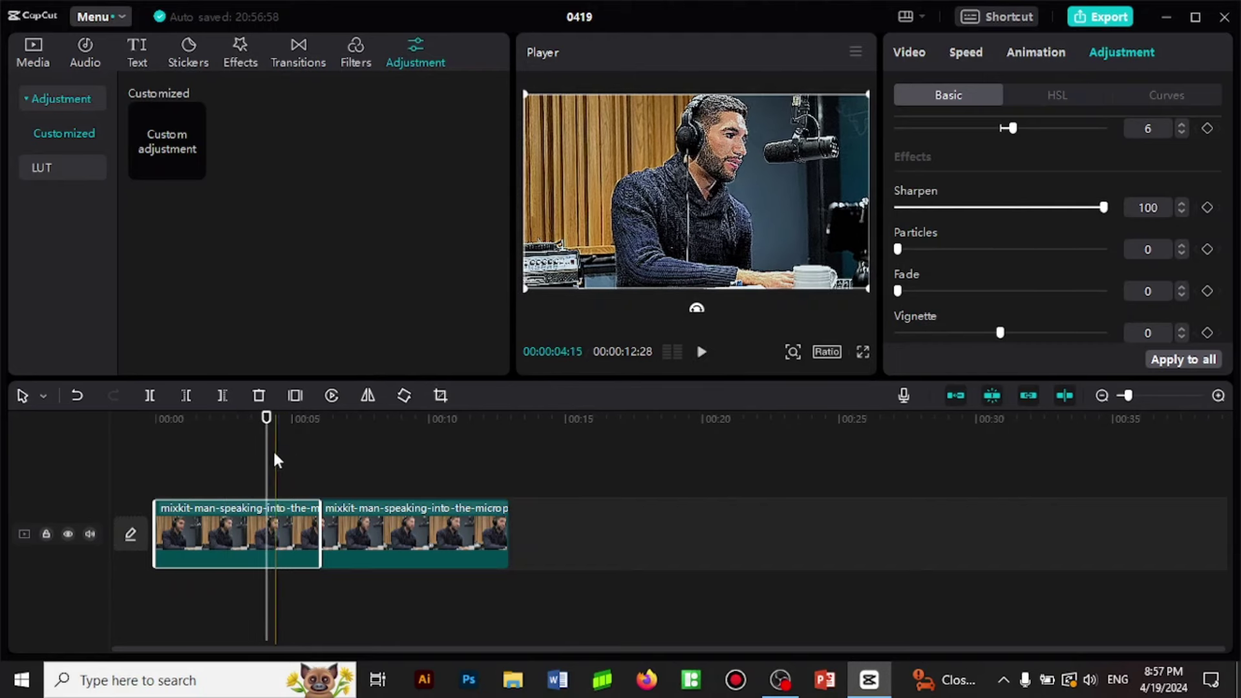
{"action": "left_click", "coordinate": [222, 466]}
{"action": "left_click", "coordinate": [190, 467]}
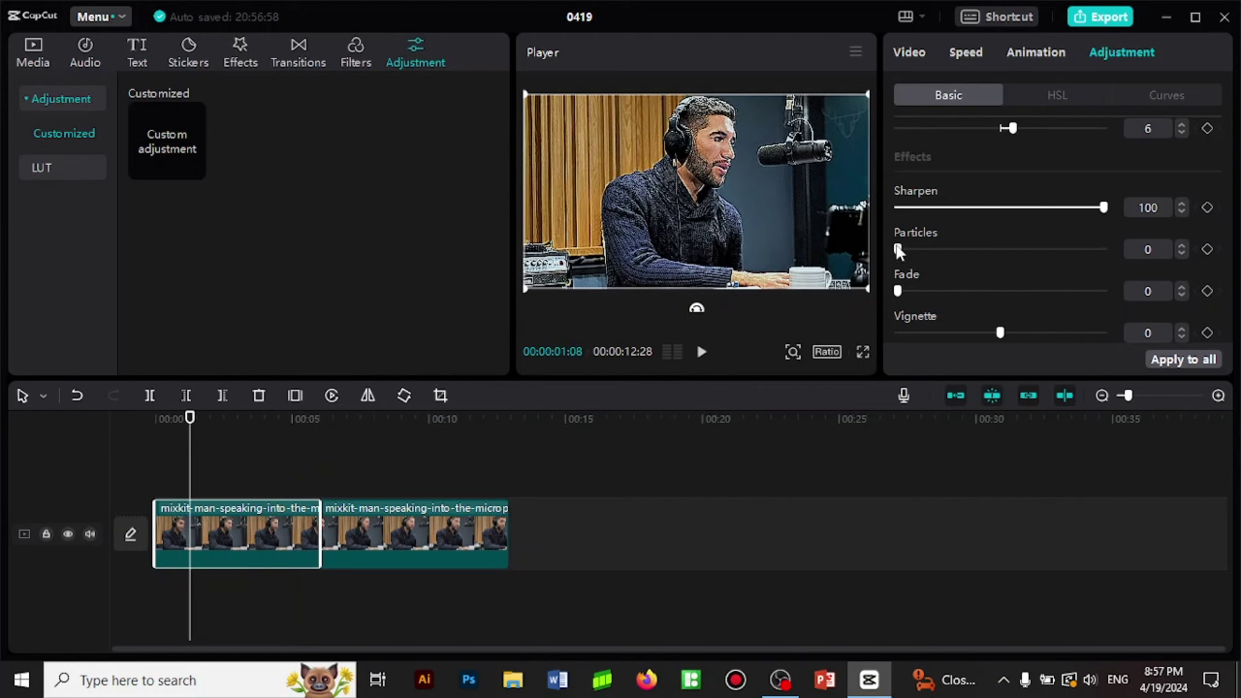
- Return Sharpen to 0 and, after trying Particles up to 94, set Particles back to 0
{"action": "left_click_drag", "start_coordinate": [899, 251], "coordinate": [1029, 253]}
{"action": "left_click_drag", "start_coordinate": [913, 207], "coordinate": [880, 208]}
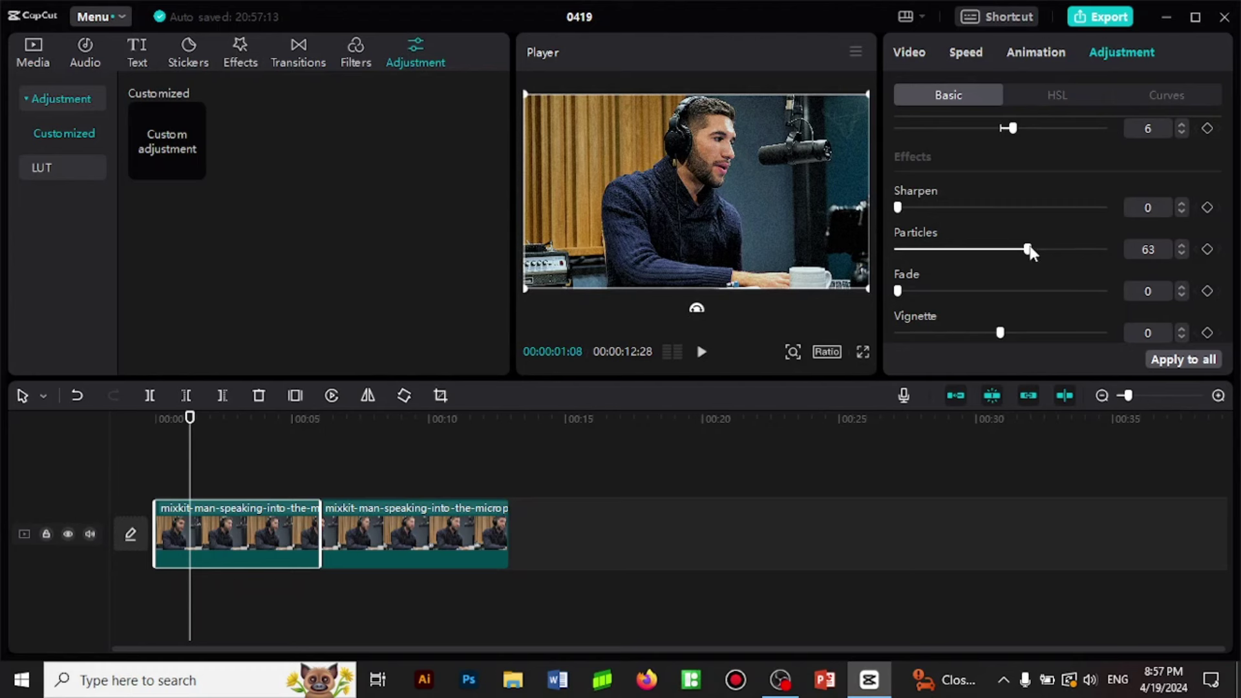
{"action": "mouse_move", "coordinate": [1028, 249]}
{"action": "left_mouse_down"}
{"action": "mouse_move", "coordinate": [1083, 250]}
{"action": "mouse_move", "coordinate": [976, 250]}
{"action": "left_mouse_up"}
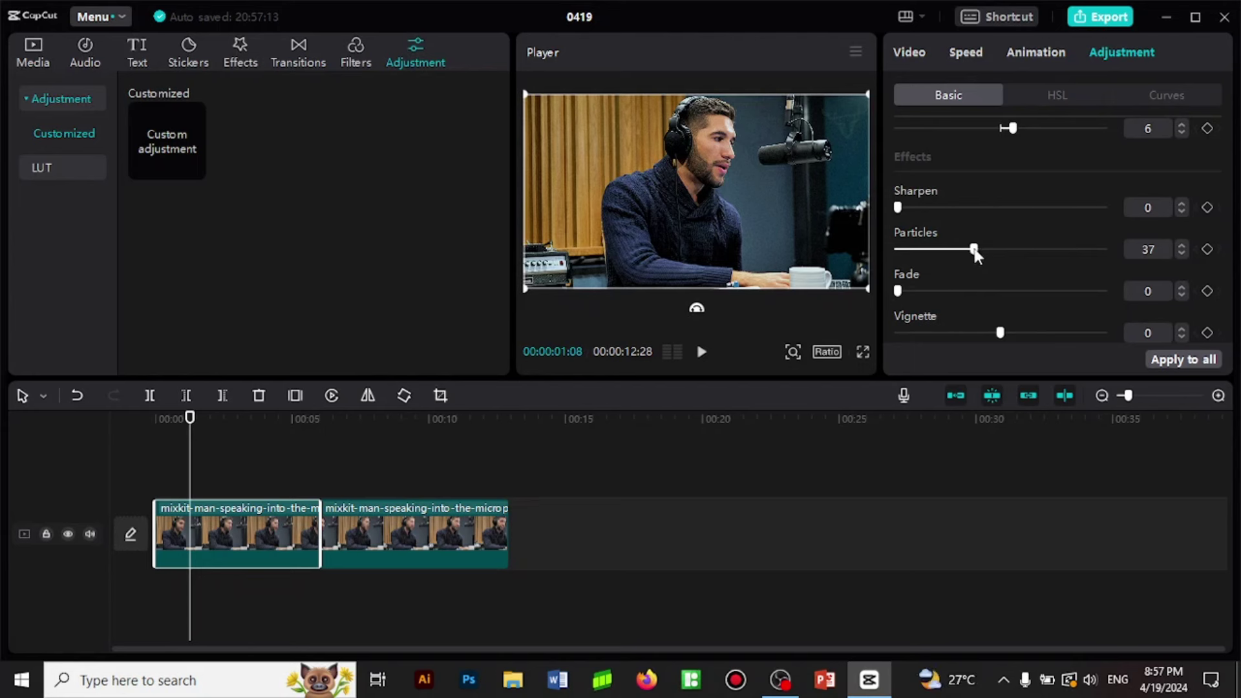
{"action": "mouse_move", "coordinate": [974, 250]}
{"action": "left_mouse_down"}
{"action": "mouse_move", "coordinate": [885, 251]}
{"action": "mouse_move", "coordinate": [1092, 251]}
{"action": "mouse_move", "coordinate": [887, 268]}
{"action": "left_mouse_up"}
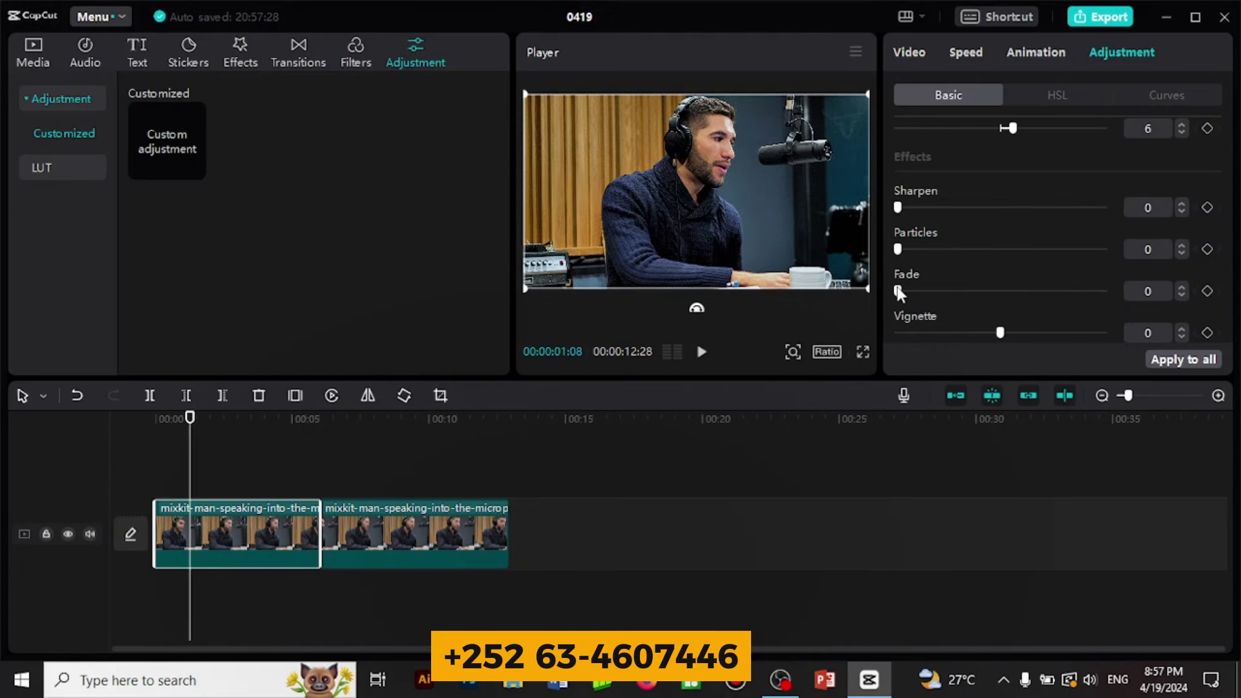
- Test a Fade, return it to 0, and settle the Vignette slider at 3
{"action": "left_click_drag", "start_coordinate": [897, 292], "coordinate": [1087, 293]}
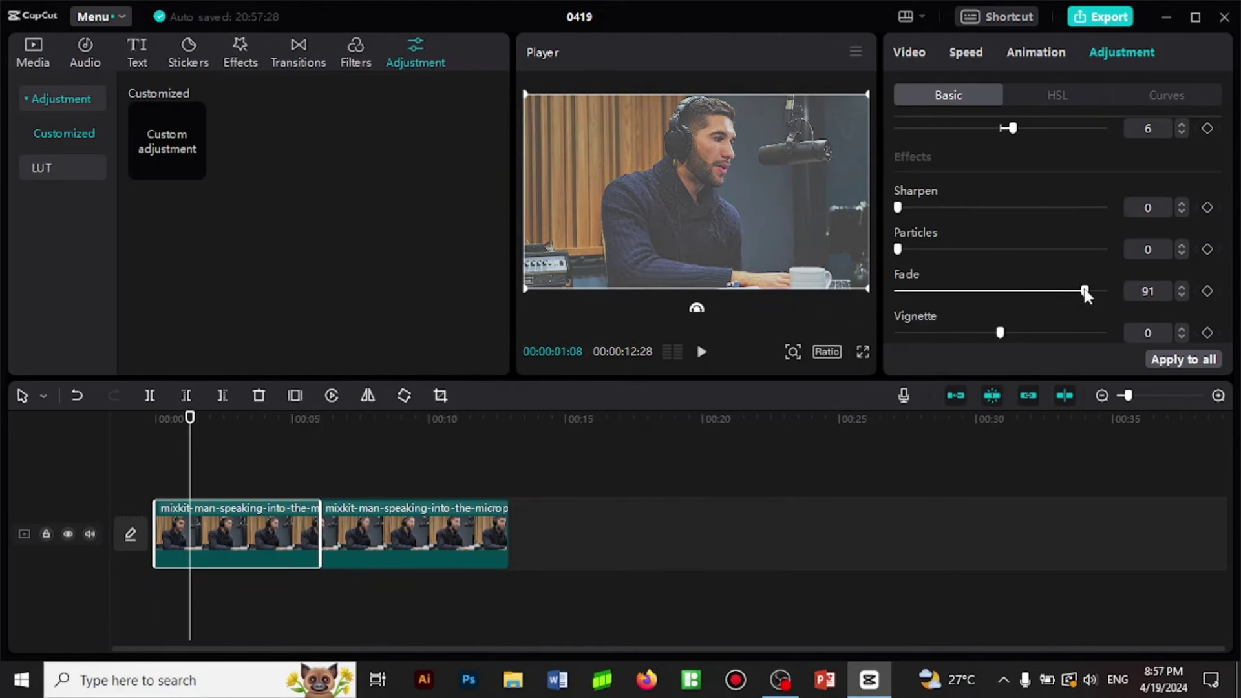
{"action": "left_click_drag", "start_coordinate": [1087, 294], "coordinate": [873, 299]}
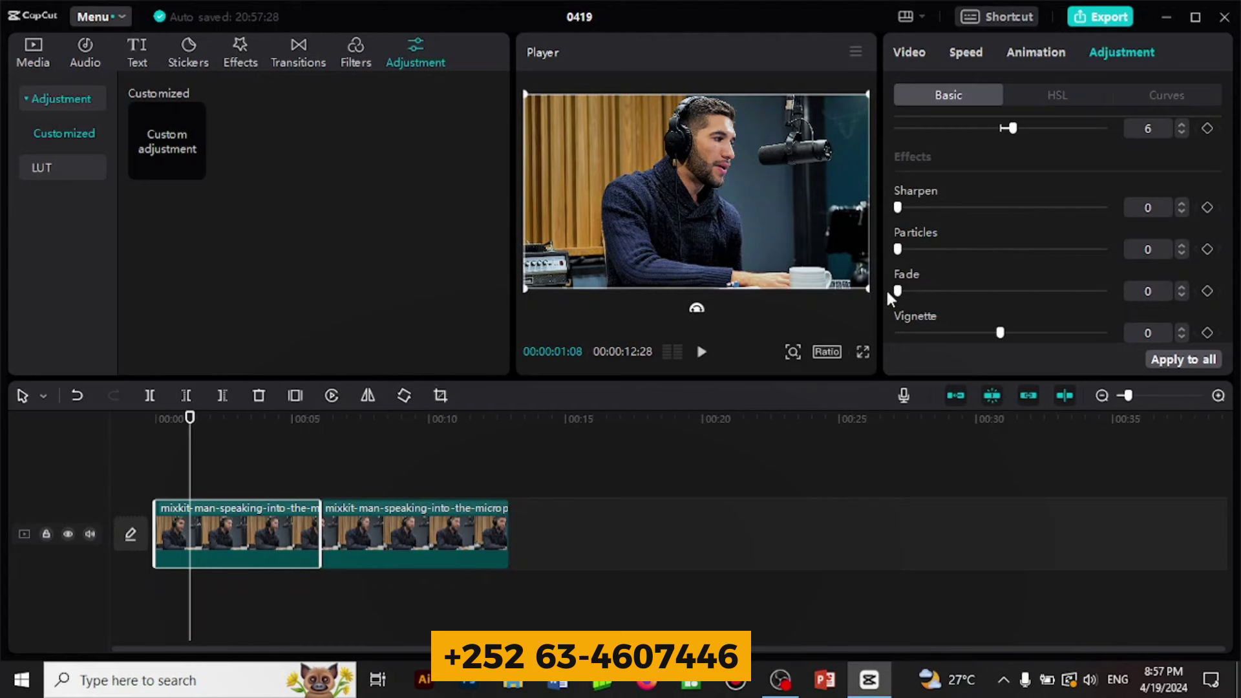
{"action": "mouse_move", "coordinate": [1001, 333]}
{"action": "left_mouse_down"}
{"action": "mouse_move", "coordinate": [1083, 333]}
{"action": "mouse_move", "coordinate": [1000, 334]}
{"action": "left_mouse_up"}
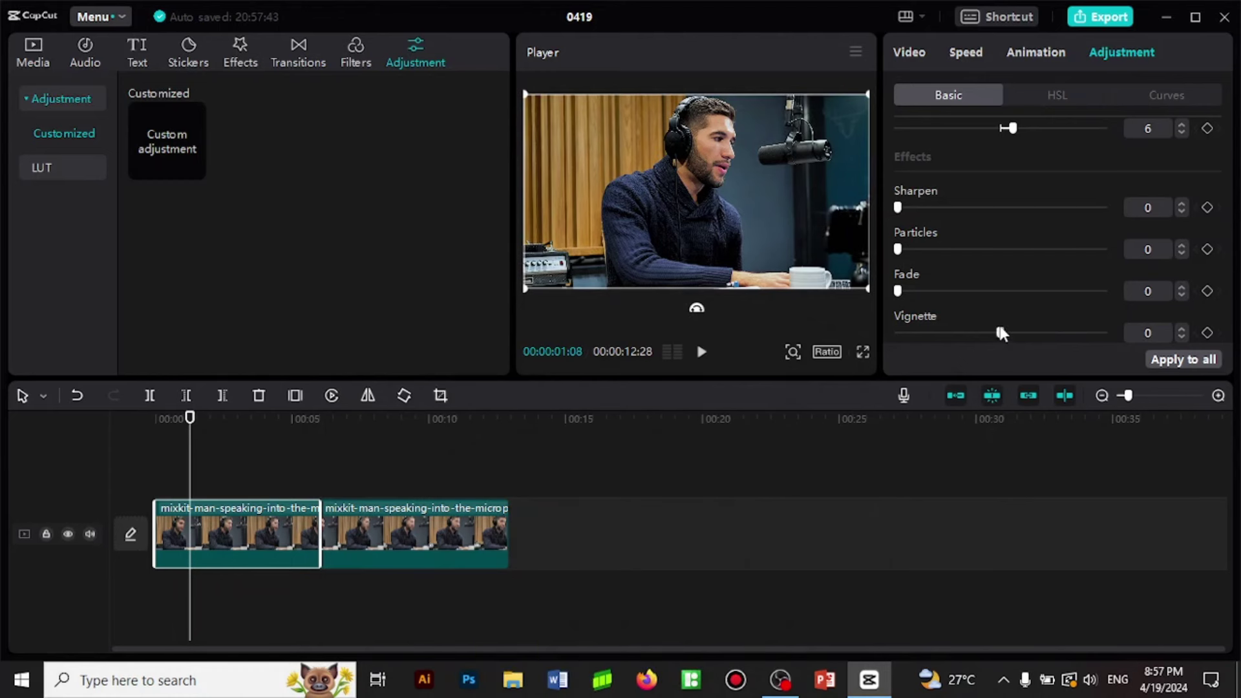
{"action": "mouse_move", "coordinate": [1000, 335]}
{"action": "left_mouse_down"}
{"action": "mouse_move", "coordinate": [1049, 332]}
{"action": "mouse_move", "coordinate": [938, 337]}
{"action": "mouse_move", "coordinate": [1006, 337]}
{"action": "left_mouse_up"}
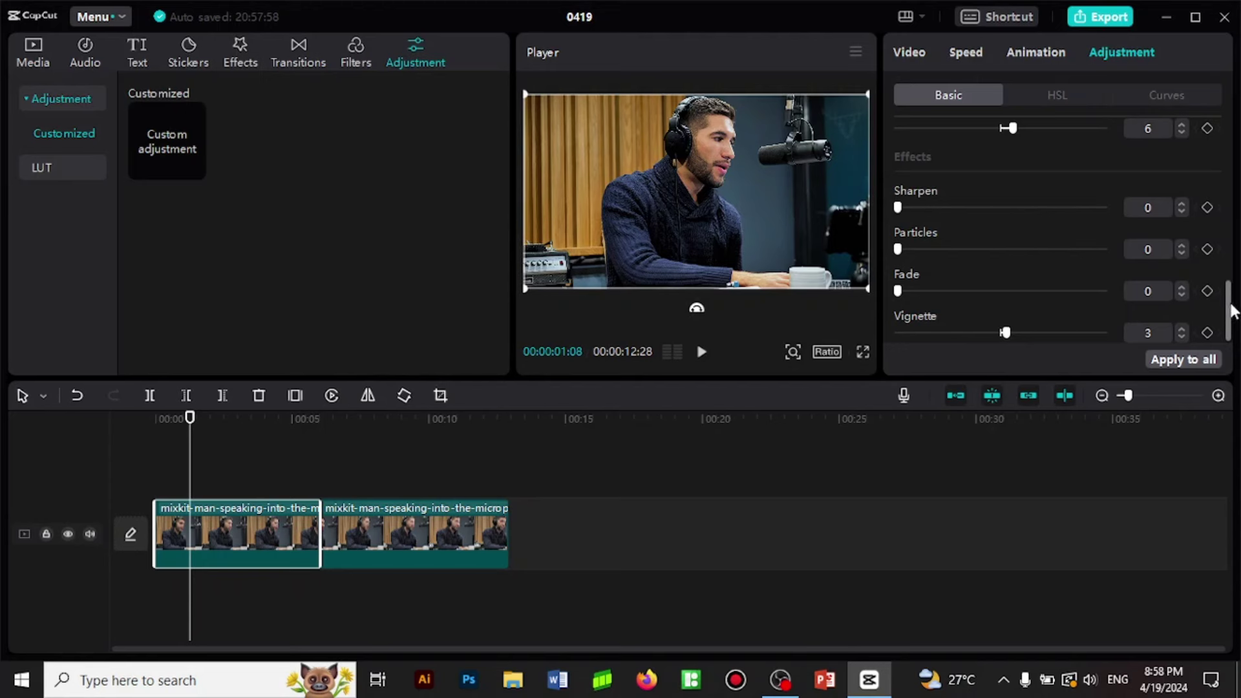
{"action": "left_click_drag", "start_coordinate": [1229, 304], "coordinate": [1230, 142]}
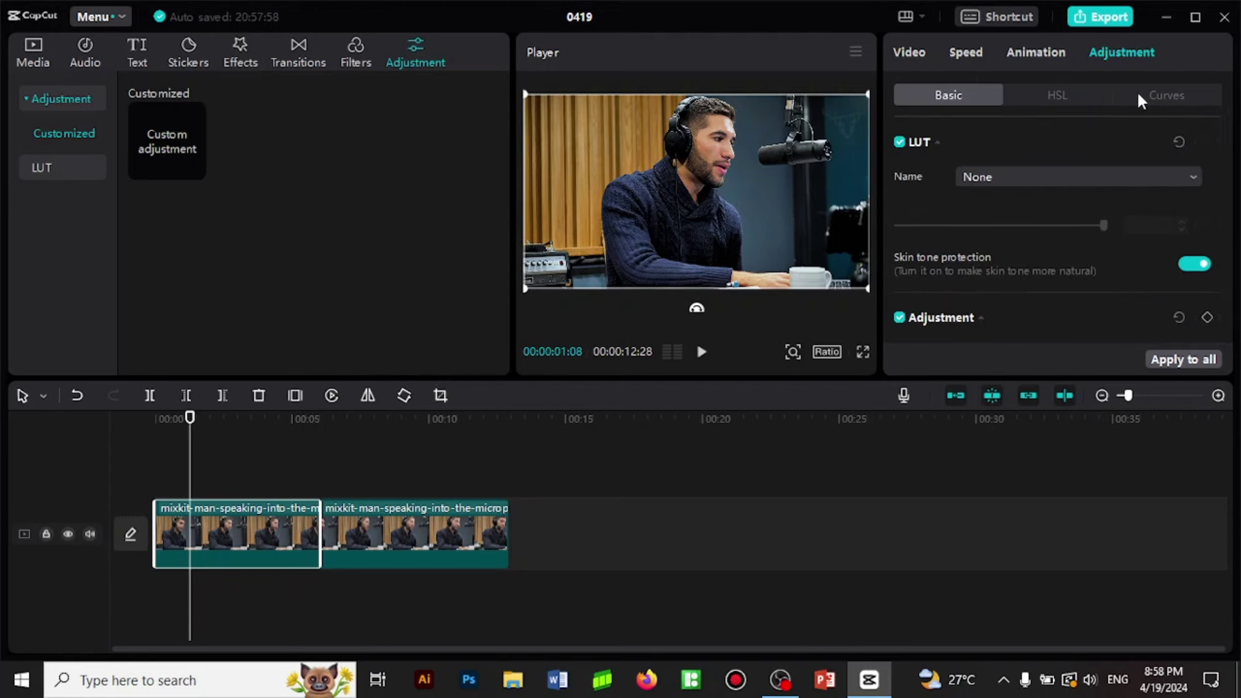
- In HSL, trial the red Hue, Saturation and Brightness sliders
{"action": "left_click", "coordinate": [1043, 96]}
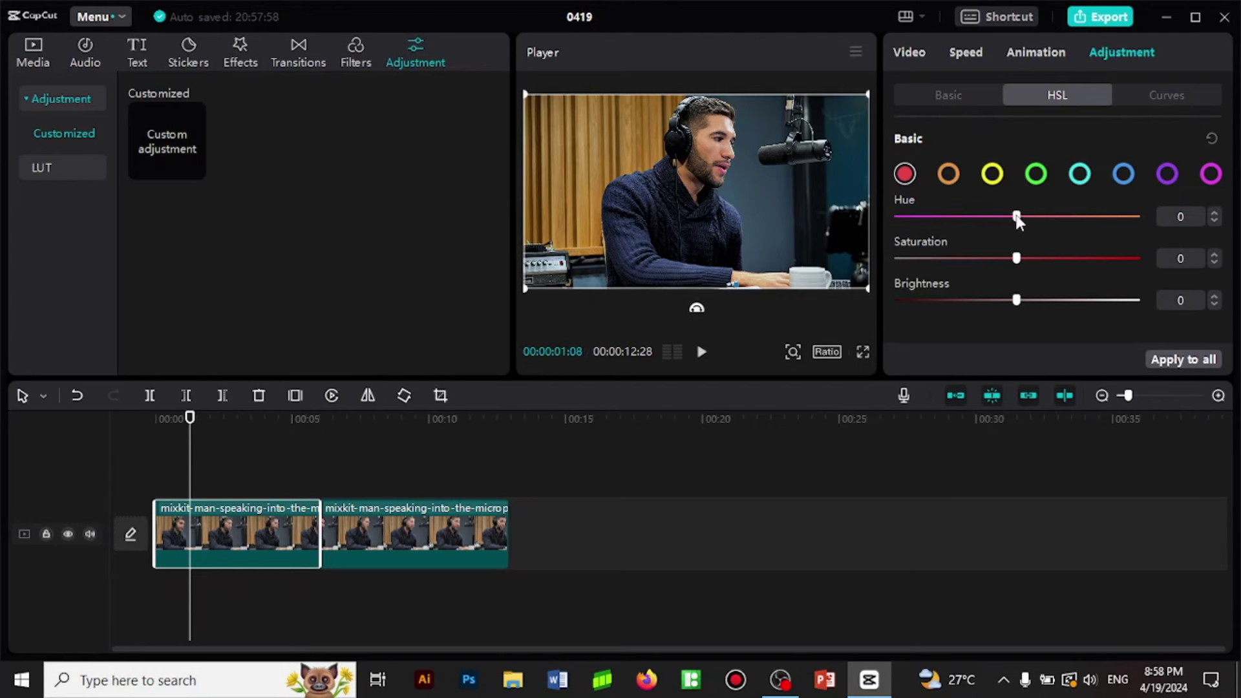
{"action": "mouse_move", "coordinate": [1016, 217]}
{"action": "left_mouse_down"}
{"action": "mouse_move", "coordinate": [1036, 221]}
{"action": "mouse_move", "coordinate": [1017, 222]}
{"action": "left_mouse_up"}
{"action": "left_click_drag", "start_coordinate": [1016, 255], "coordinate": [1062, 262]}
{"action": "left_click_drag", "start_coordinate": [1062, 262], "coordinate": [943, 258]}
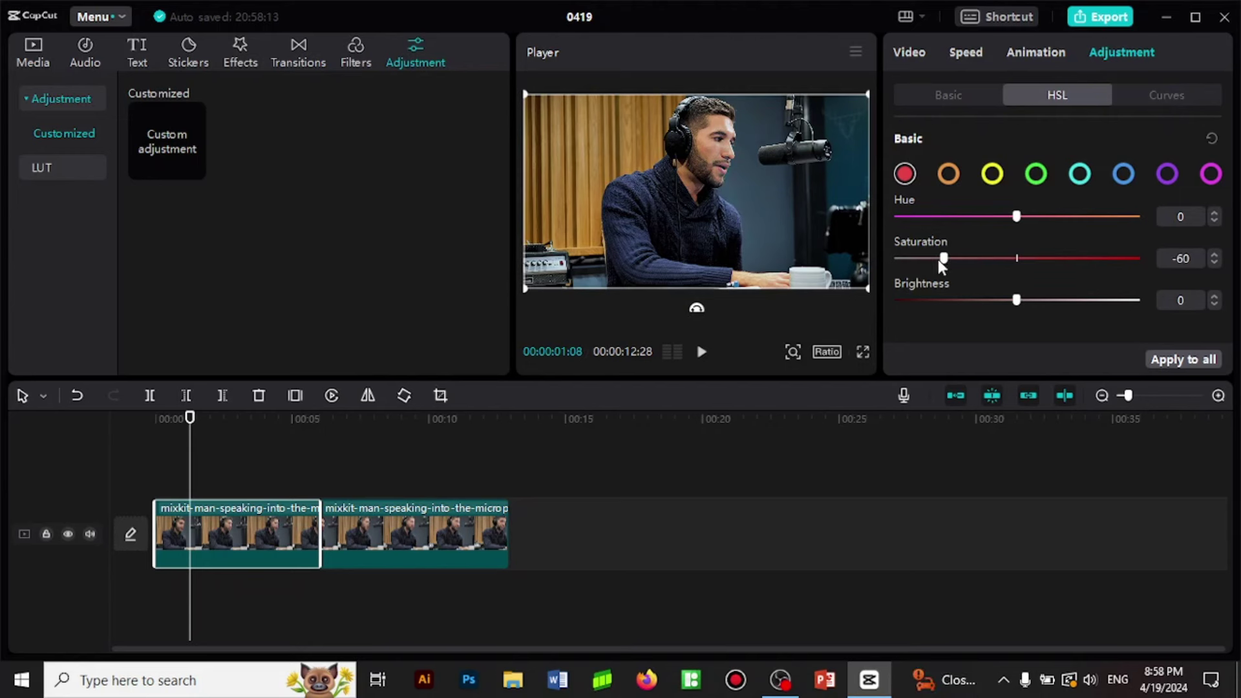
{"action": "mouse_move", "coordinate": [942, 259]}
{"action": "left_mouse_down"}
{"action": "mouse_move", "coordinate": [1031, 259]}
{"action": "mouse_move", "coordinate": [1043, 277]}
{"action": "mouse_move", "coordinate": [1017, 269]}
{"action": "left_mouse_up"}
{"action": "mouse_move", "coordinate": [1017, 300]}
{"action": "left_mouse_down"}
{"action": "mouse_move", "coordinate": [956, 304]}
{"action": "mouse_move", "coordinate": [1014, 316]}
{"action": "left_mouse_up"}
- Select the orange swatch and try shifting its hue toward yellow
{"action": "left_click", "coordinate": [950, 172]}
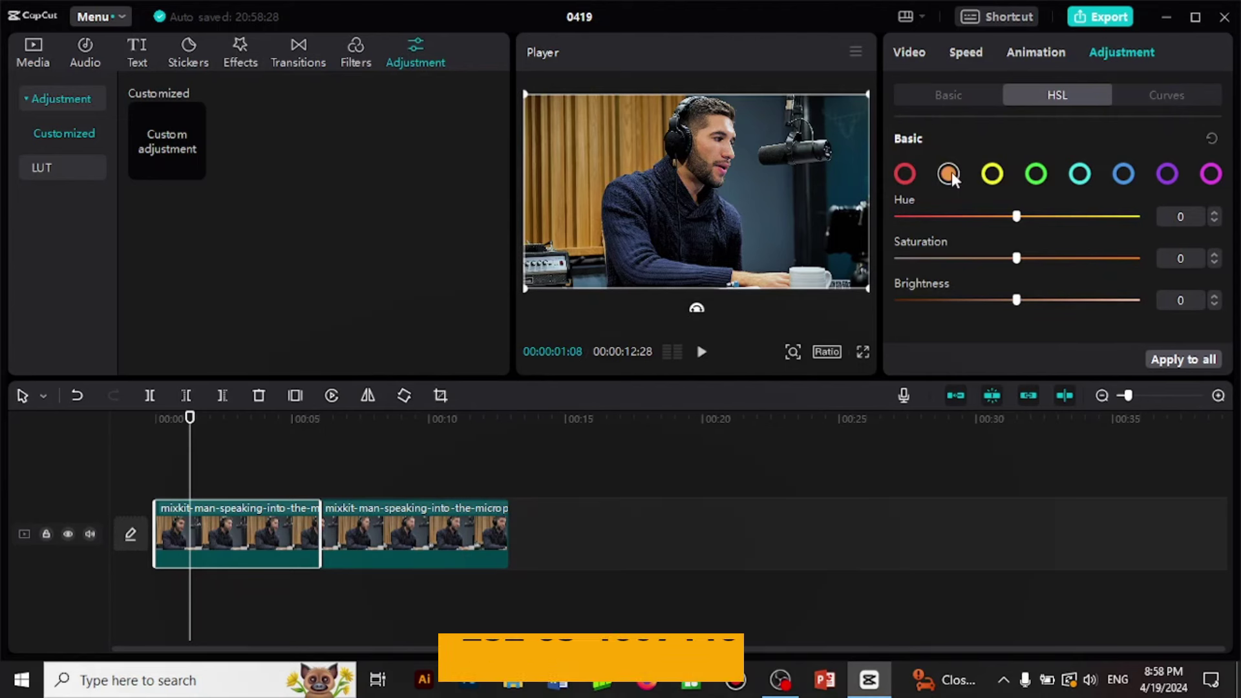
{"action": "mouse_move", "coordinate": [1016, 216]}
{"action": "left_mouse_down"}
{"action": "mouse_move", "coordinate": [1068, 217]}
{"action": "mouse_move", "coordinate": [1010, 217]}
{"action": "left_mouse_up"}
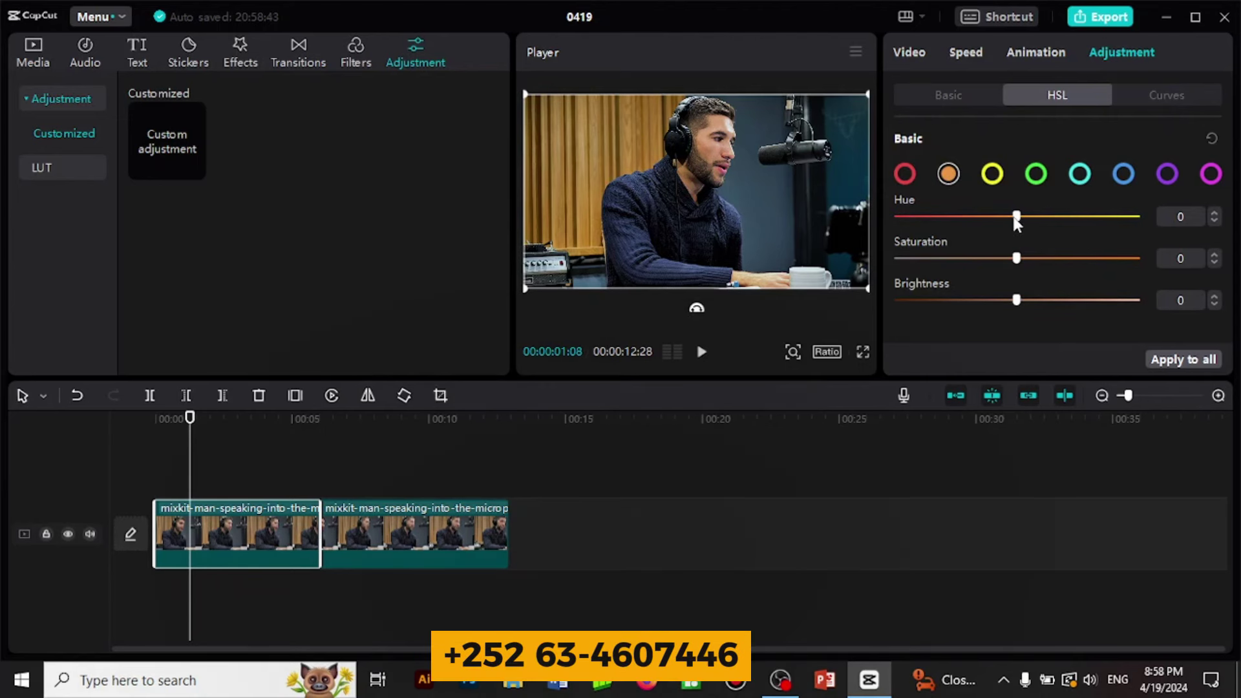
{"action": "left_click", "coordinate": [906, 173]}
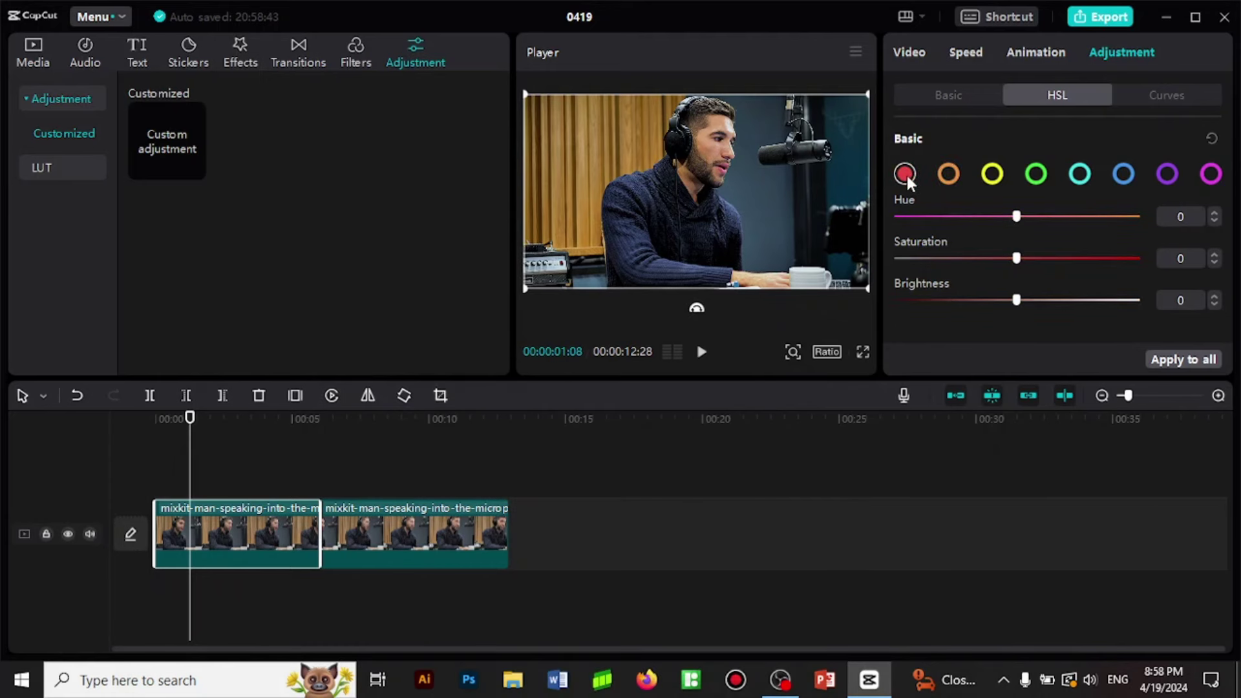
{"action": "left_click", "coordinate": [948, 176]}
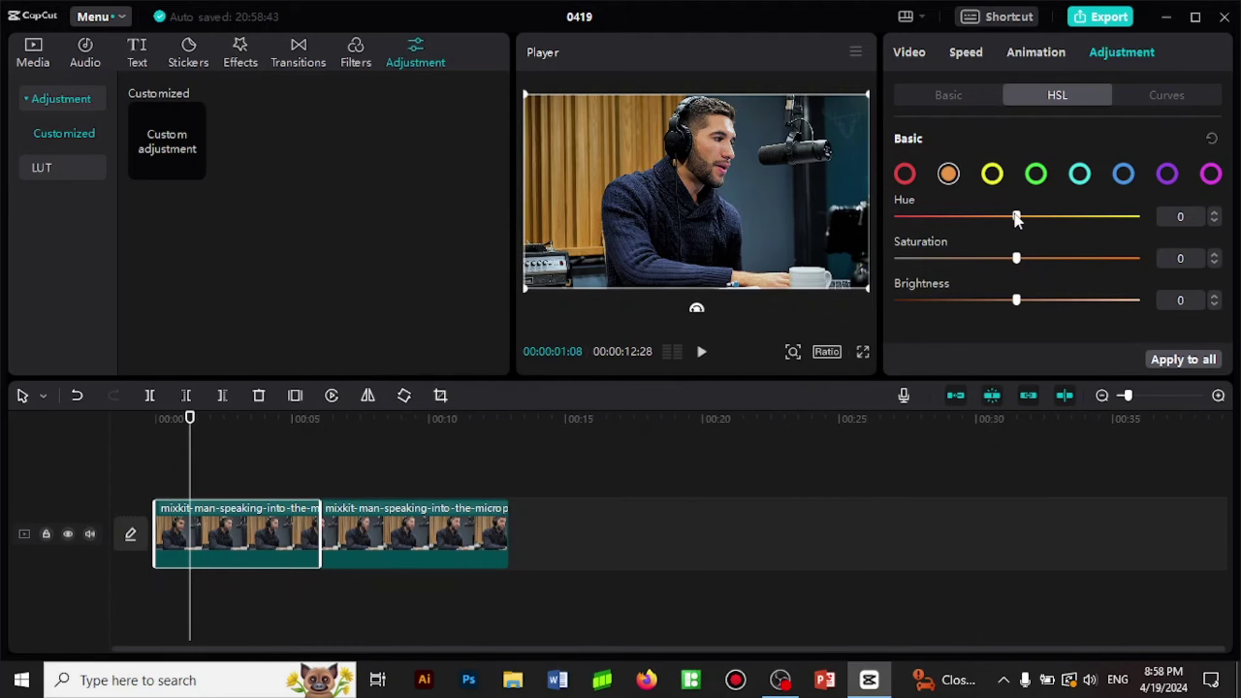
{"action": "mouse_move", "coordinate": [1016, 217]}
{"action": "left_mouse_down"}
{"action": "mouse_move", "coordinate": [1091, 217]}
{"action": "mouse_move", "coordinate": [1016, 218]}
{"action": "mouse_move", "coordinate": [990, 260]}
{"action": "mouse_move", "coordinate": [1017, 261]}
{"action": "left_mouse_up"}
- Raise the Brightness (Luma) curve in Curves to brighten the image
{"action": "left_click", "coordinate": [1169, 94]}
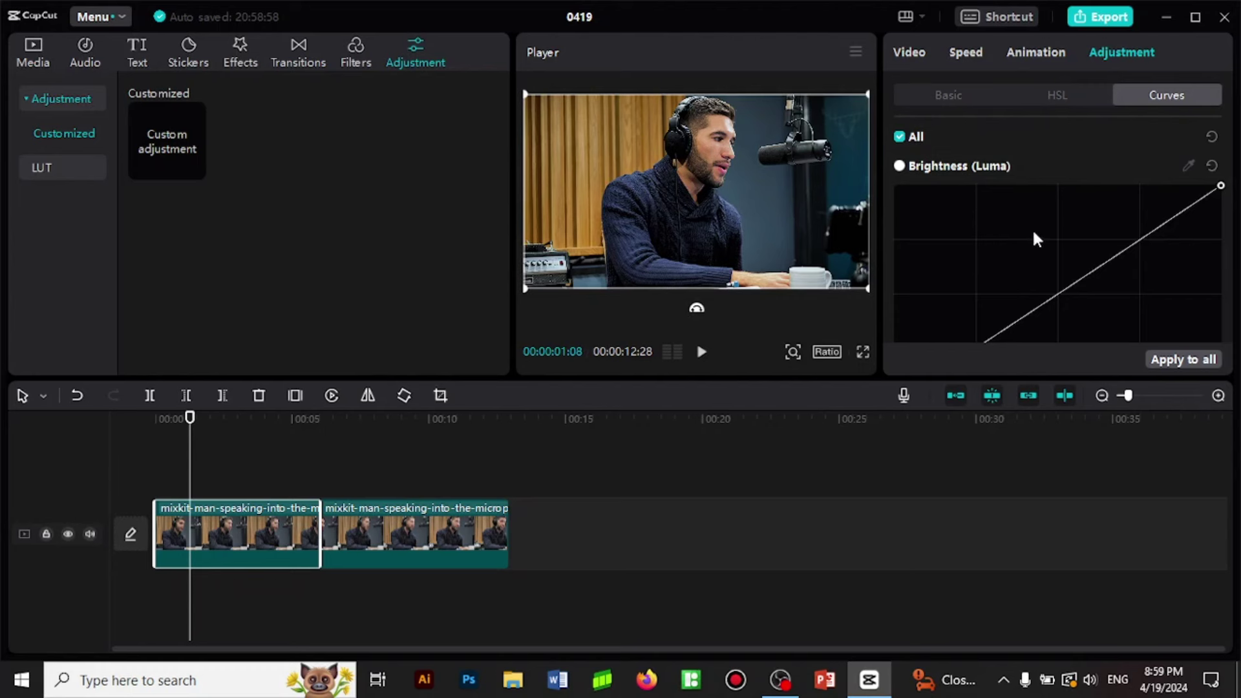
{"action": "mouse_move", "coordinate": [1199, 199]}
{"action": "left_mouse_down"}
{"action": "mouse_move", "coordinate": [1143, 198]}
{"action": "mouse_move", "coordinate": [1228, 291]}
{"action": "mouse_move", "coordinate": [1142, 232]}
{"action": "left_mouse_up"}
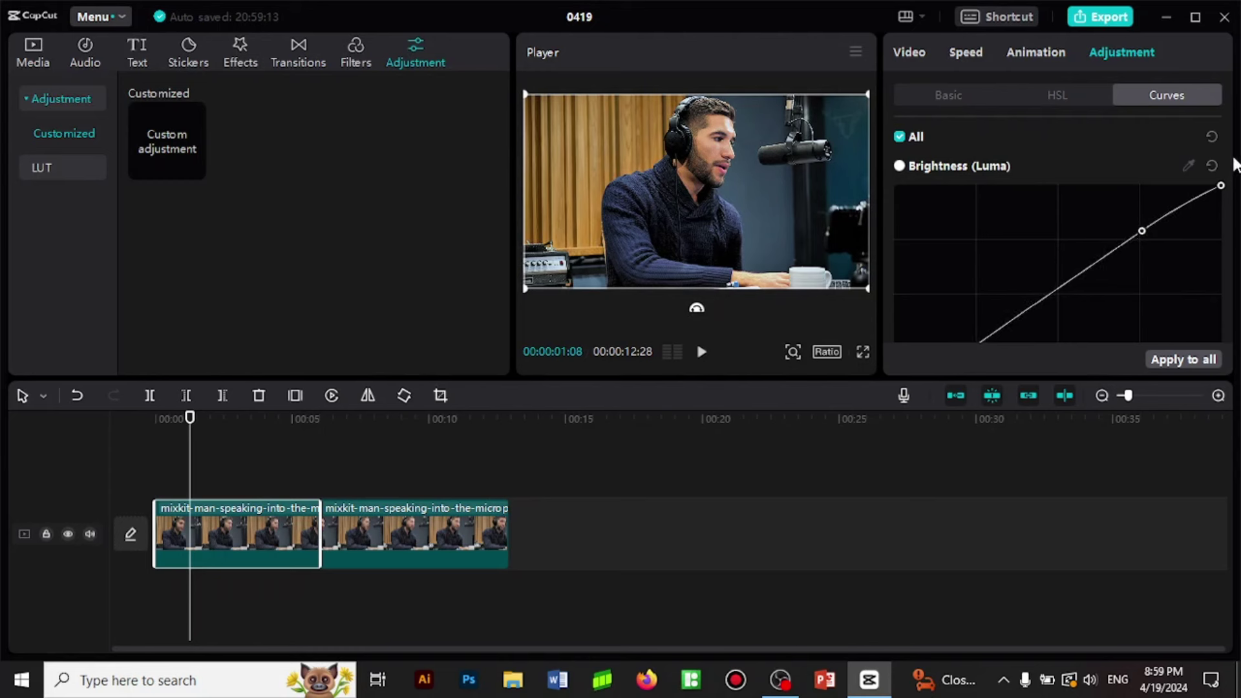
{"action": "left_click_drag", "start_coordinate": [1226, 159], "coordinate": [1223, 224]}
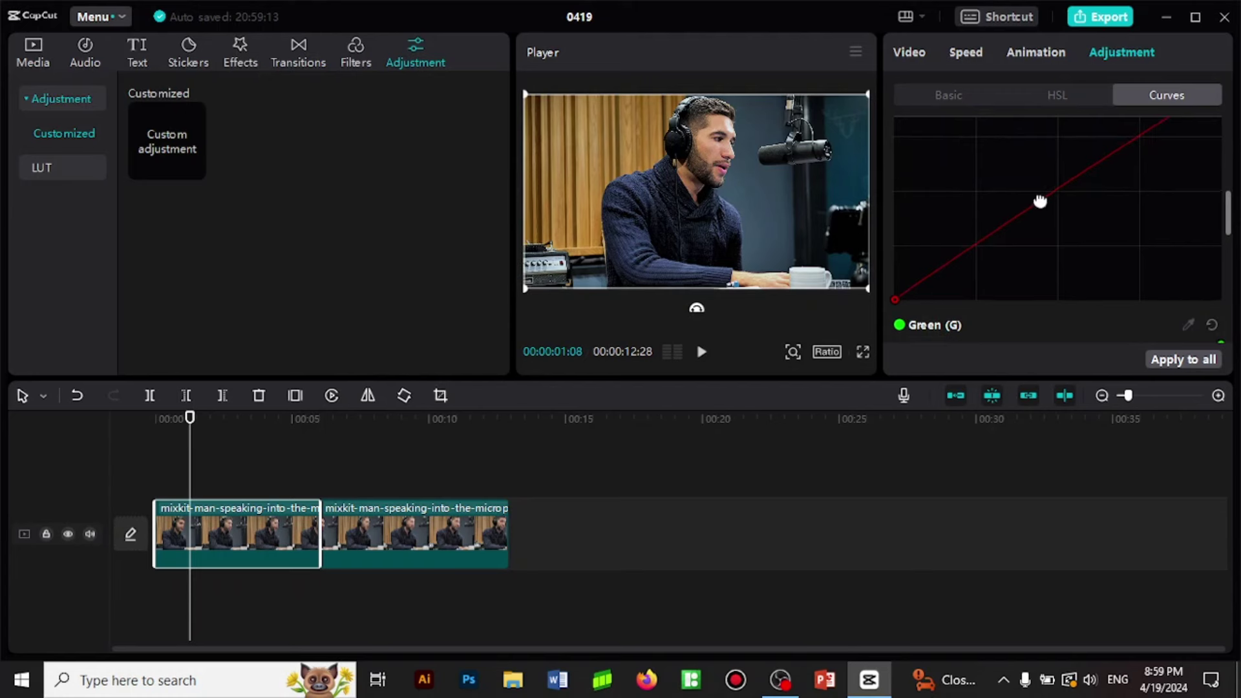
- Pull a midtone point slightly down on the green curve for a gentle bend
{"action": "left_click_drag", "start_coordinate": [1040, 201], "coordinate": [1045, 204]}
{"action": "left_click_drag", "start_coordinate": [1230, 231], "coordinate": [1230, 275]}
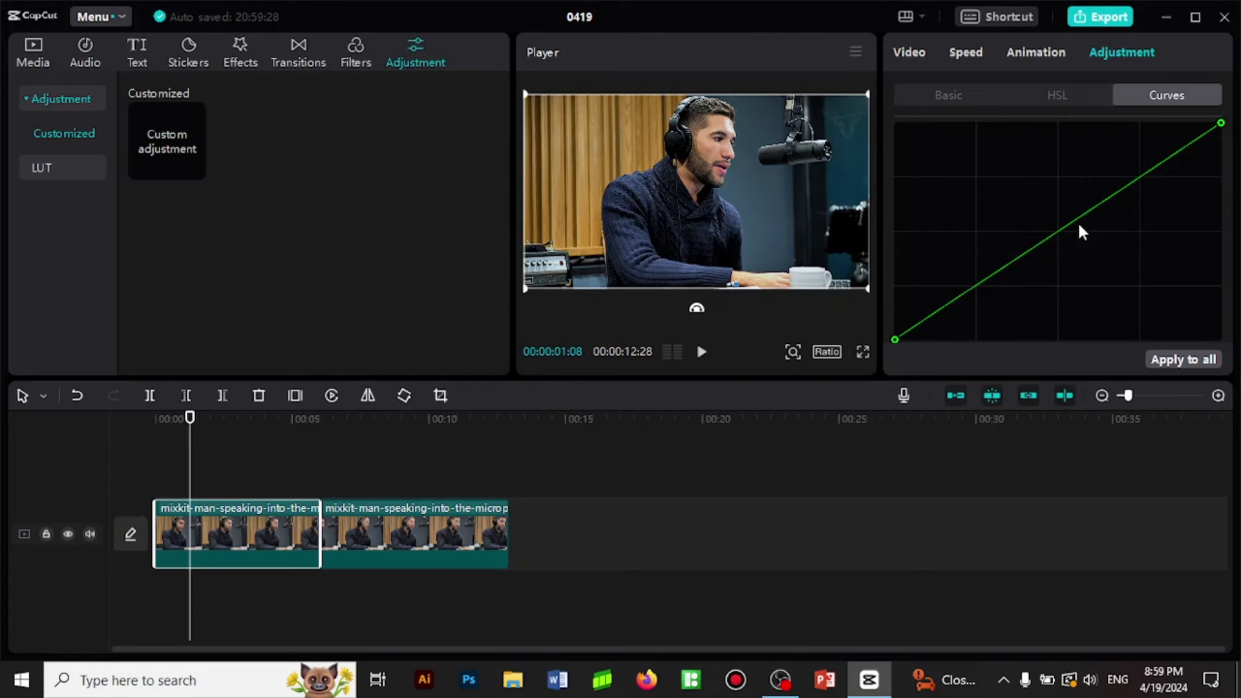
{"action": "left_click_drag", "start_coordinate": [1073, 220], "coordinate": [1080, 234]}
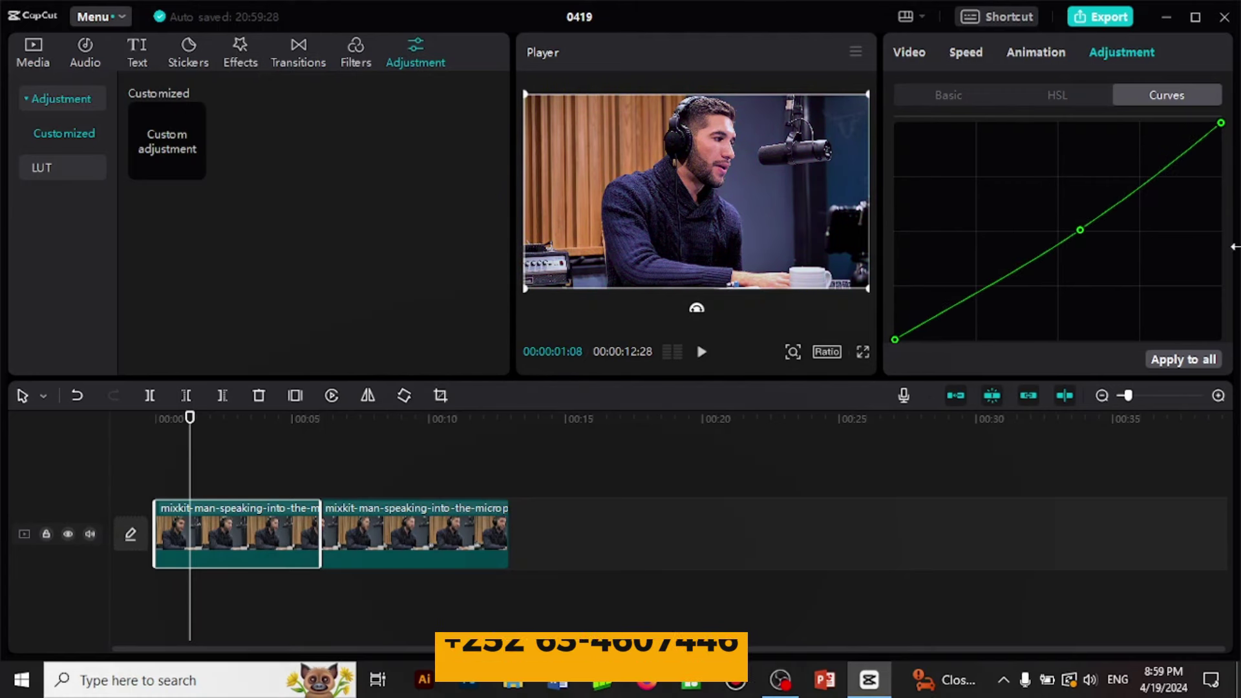
{"action": "left_click_drag", "start_coordinate": [1230, 249], "coordinate": [1230, 313]}
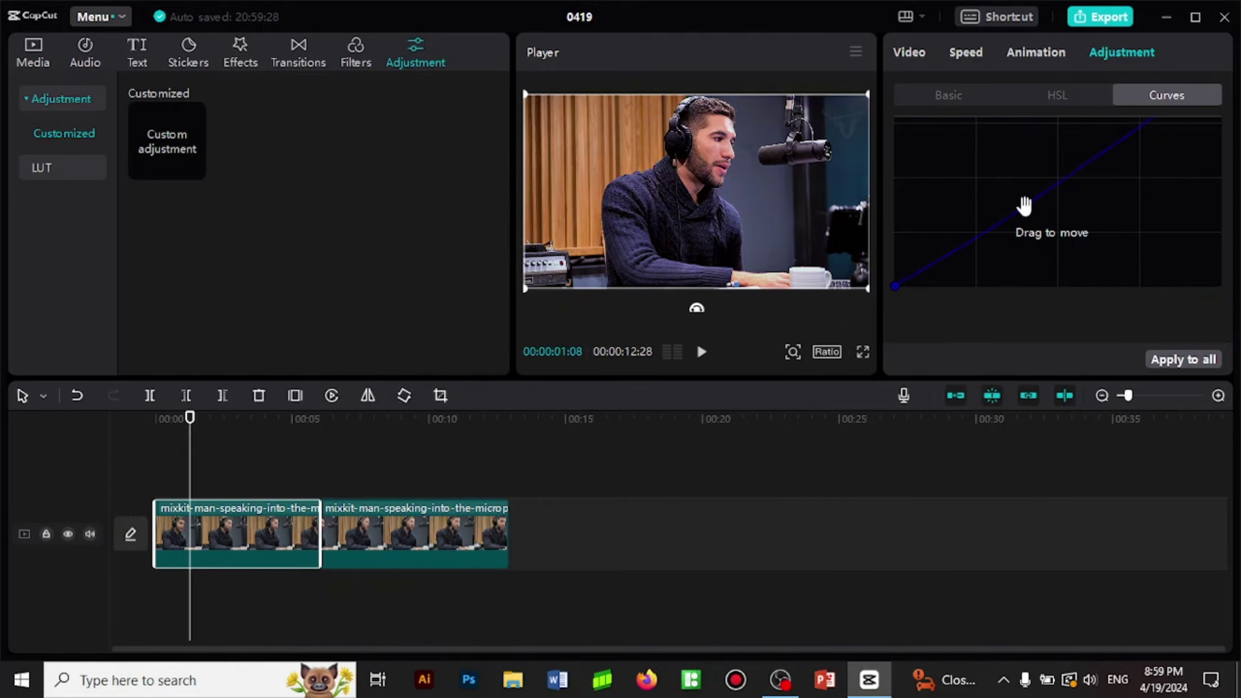
- Place a point on the blue curve, then select the second podcast clip in the timeline
{"action": "left_click", "coordinate": [1025, 205]}
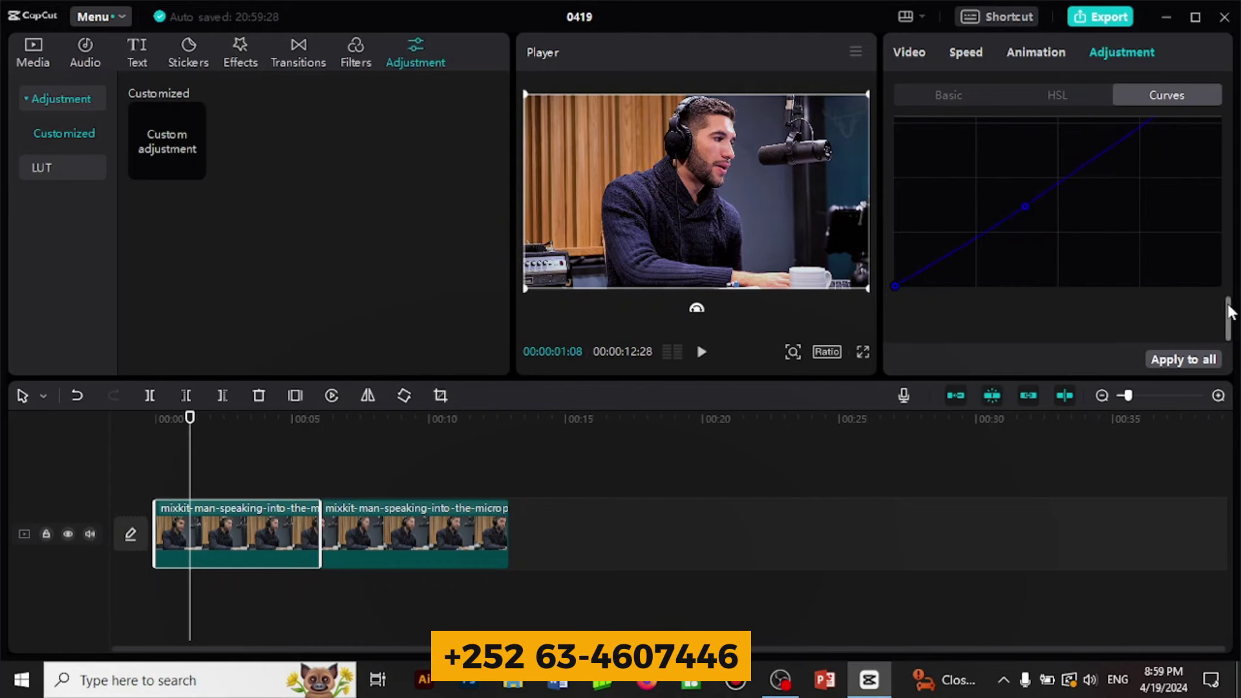
{"action": "left_click", "coordinate": [407, 527]}
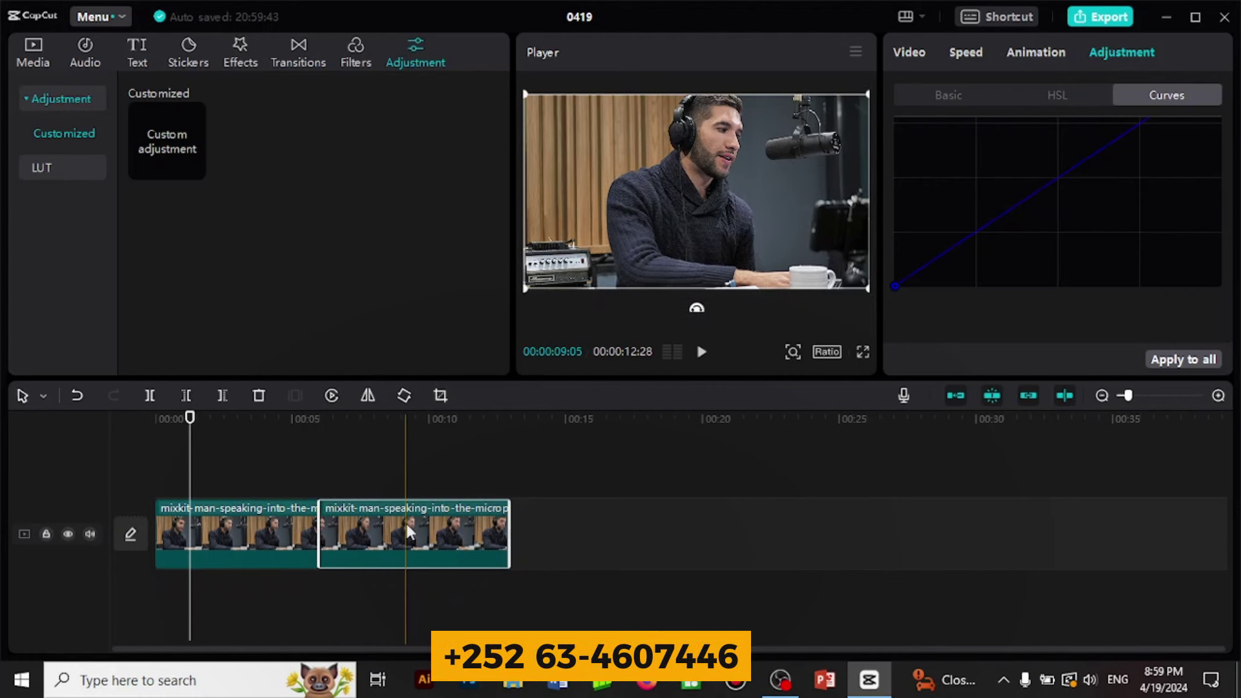